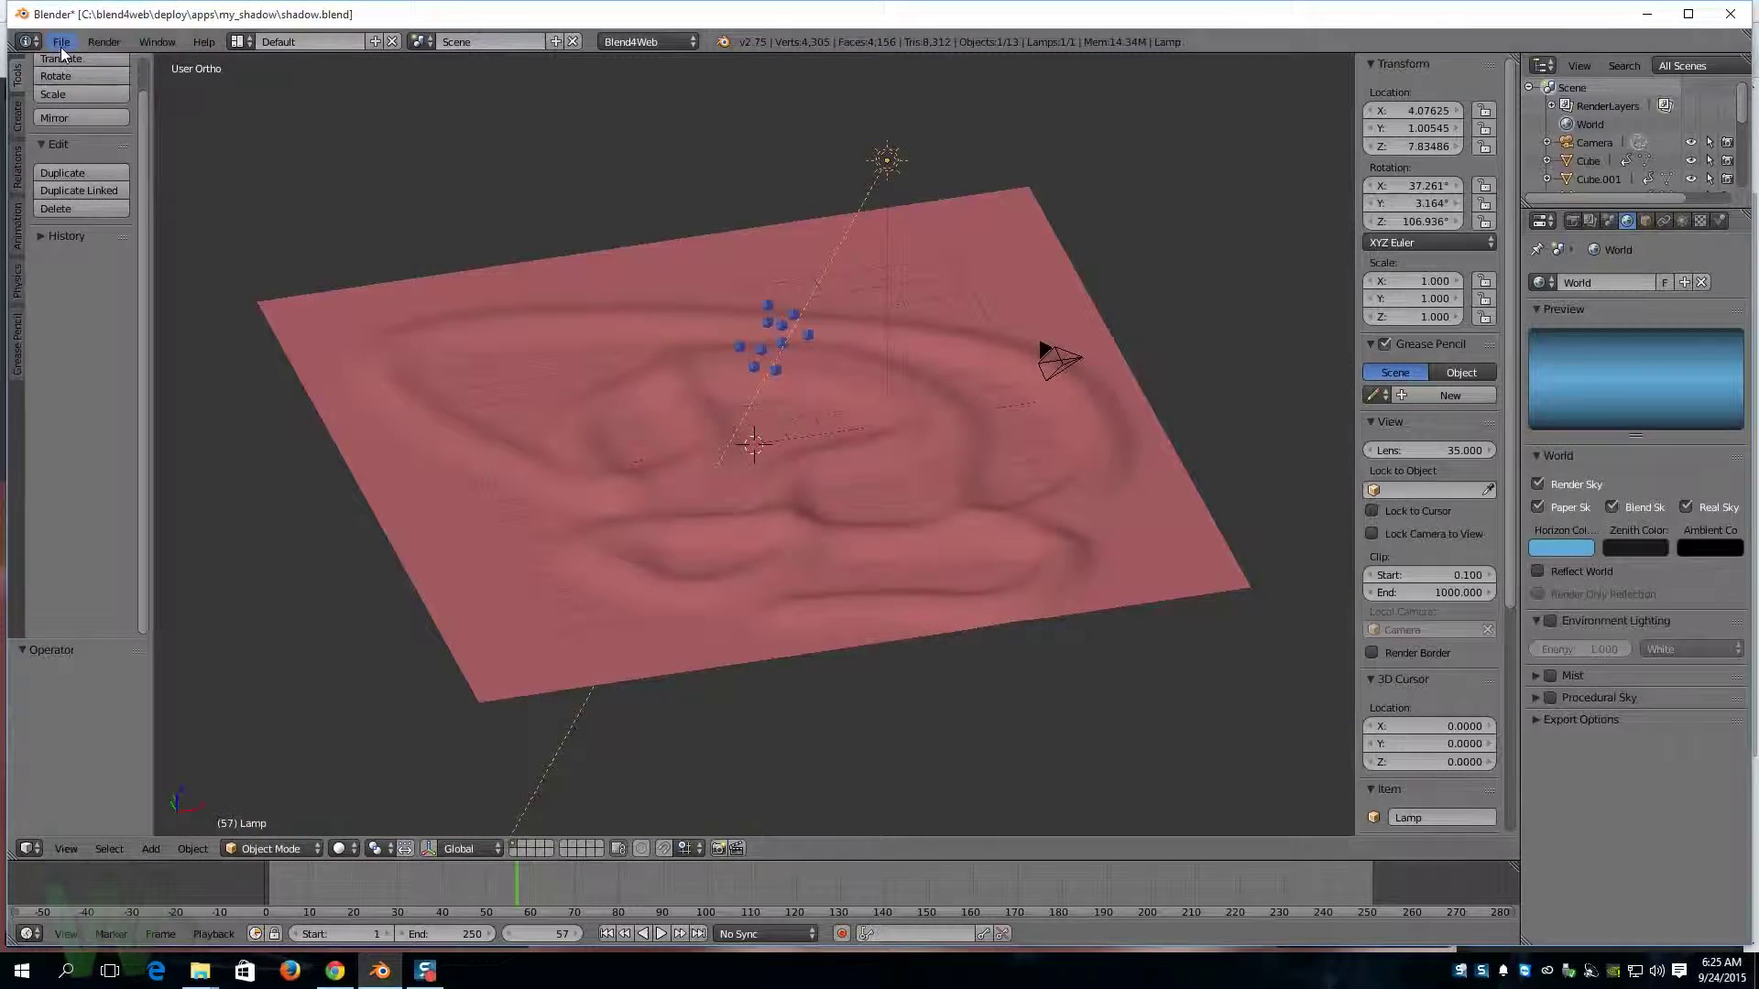
Export the scene as Blend4Web fx.json into my_effects with Run in Viewer on.
mouse_move(126, 390)
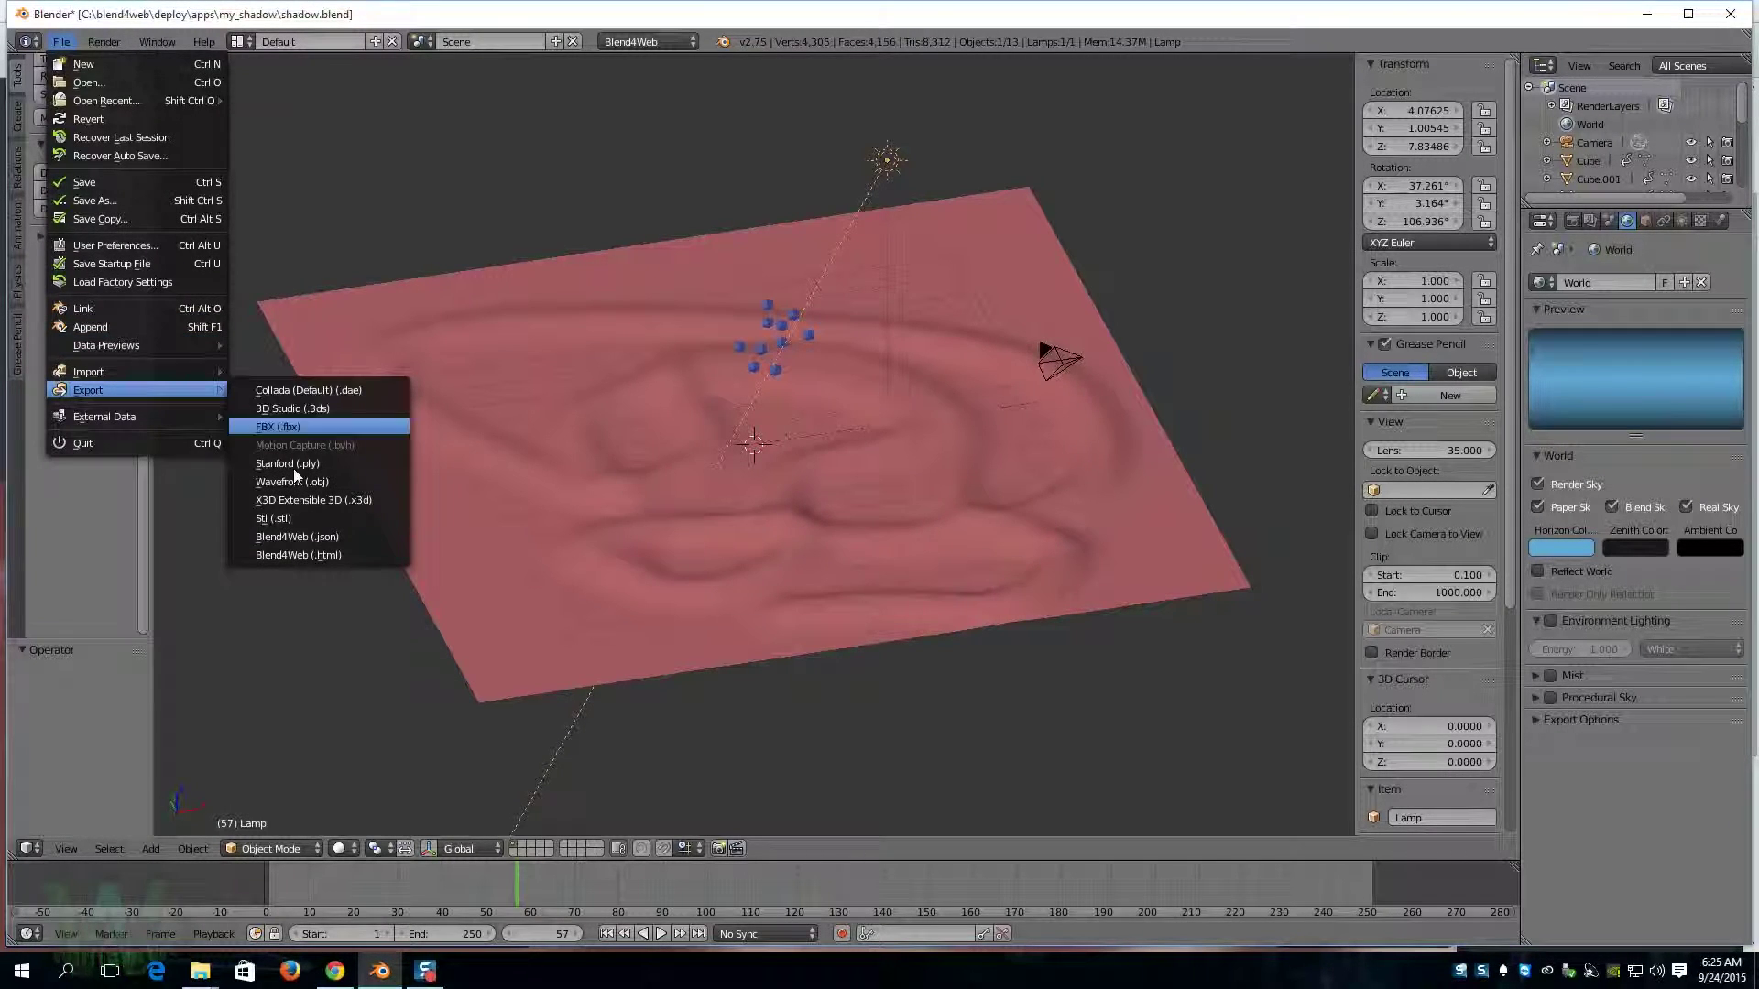
left_click(302, 540)
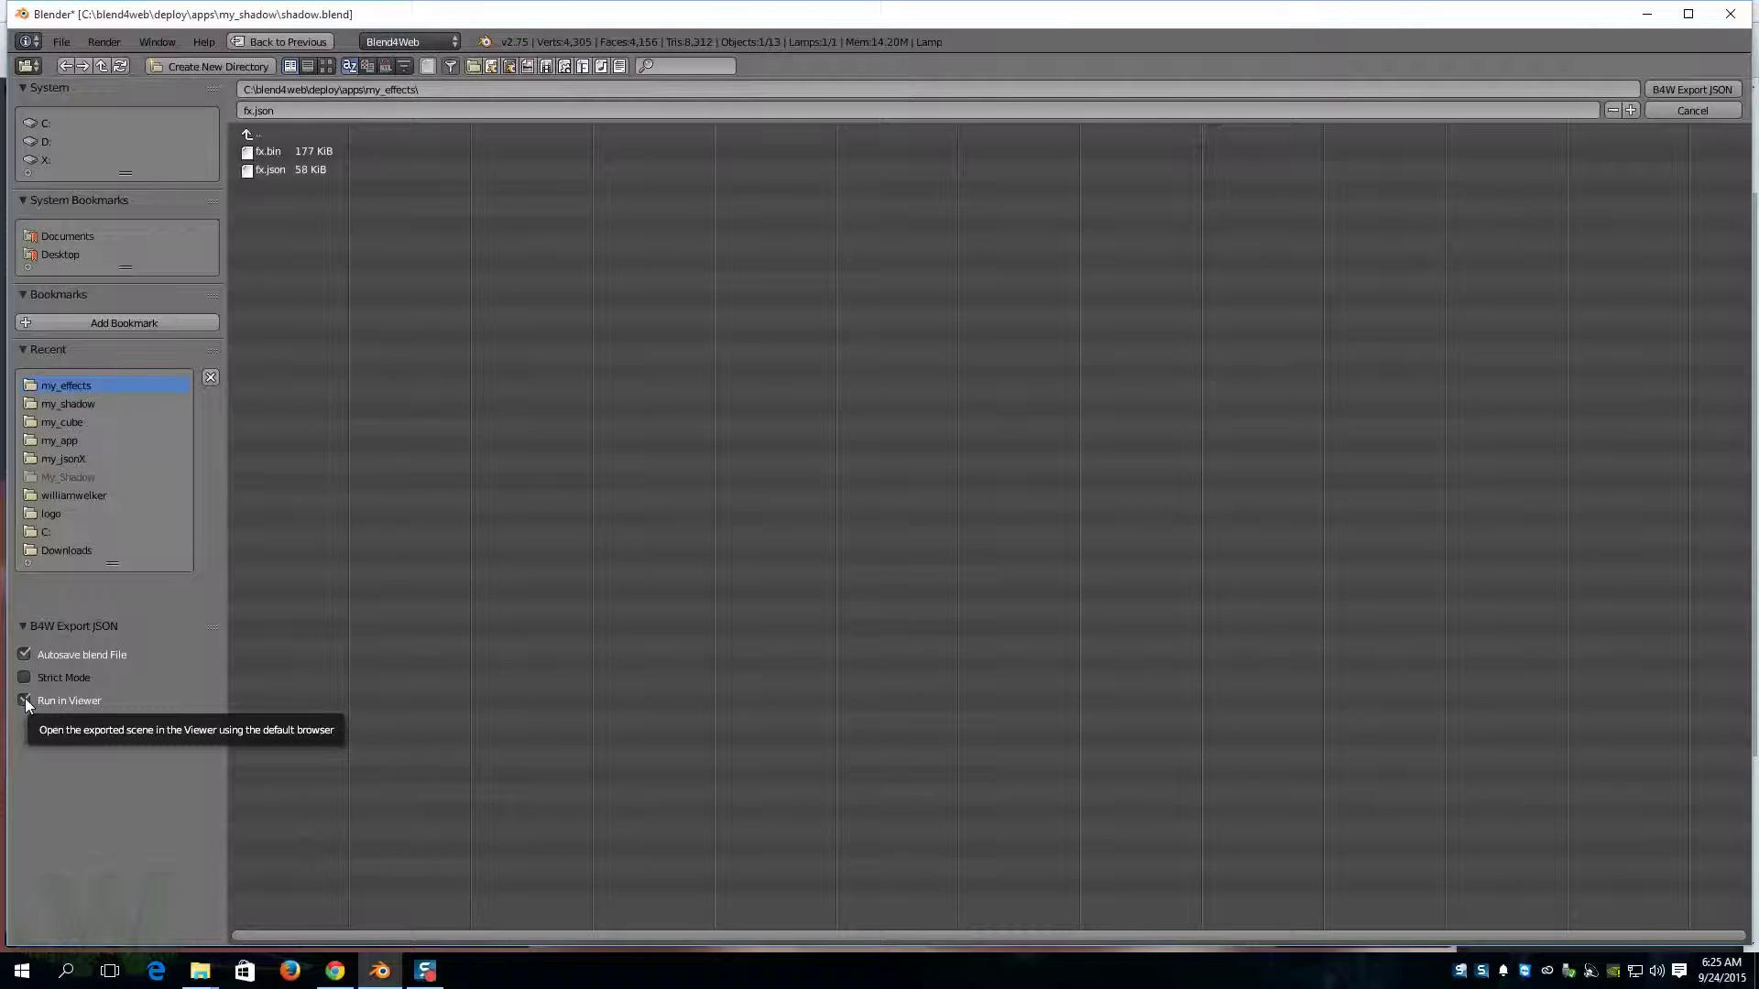
left_click(1669, 90)
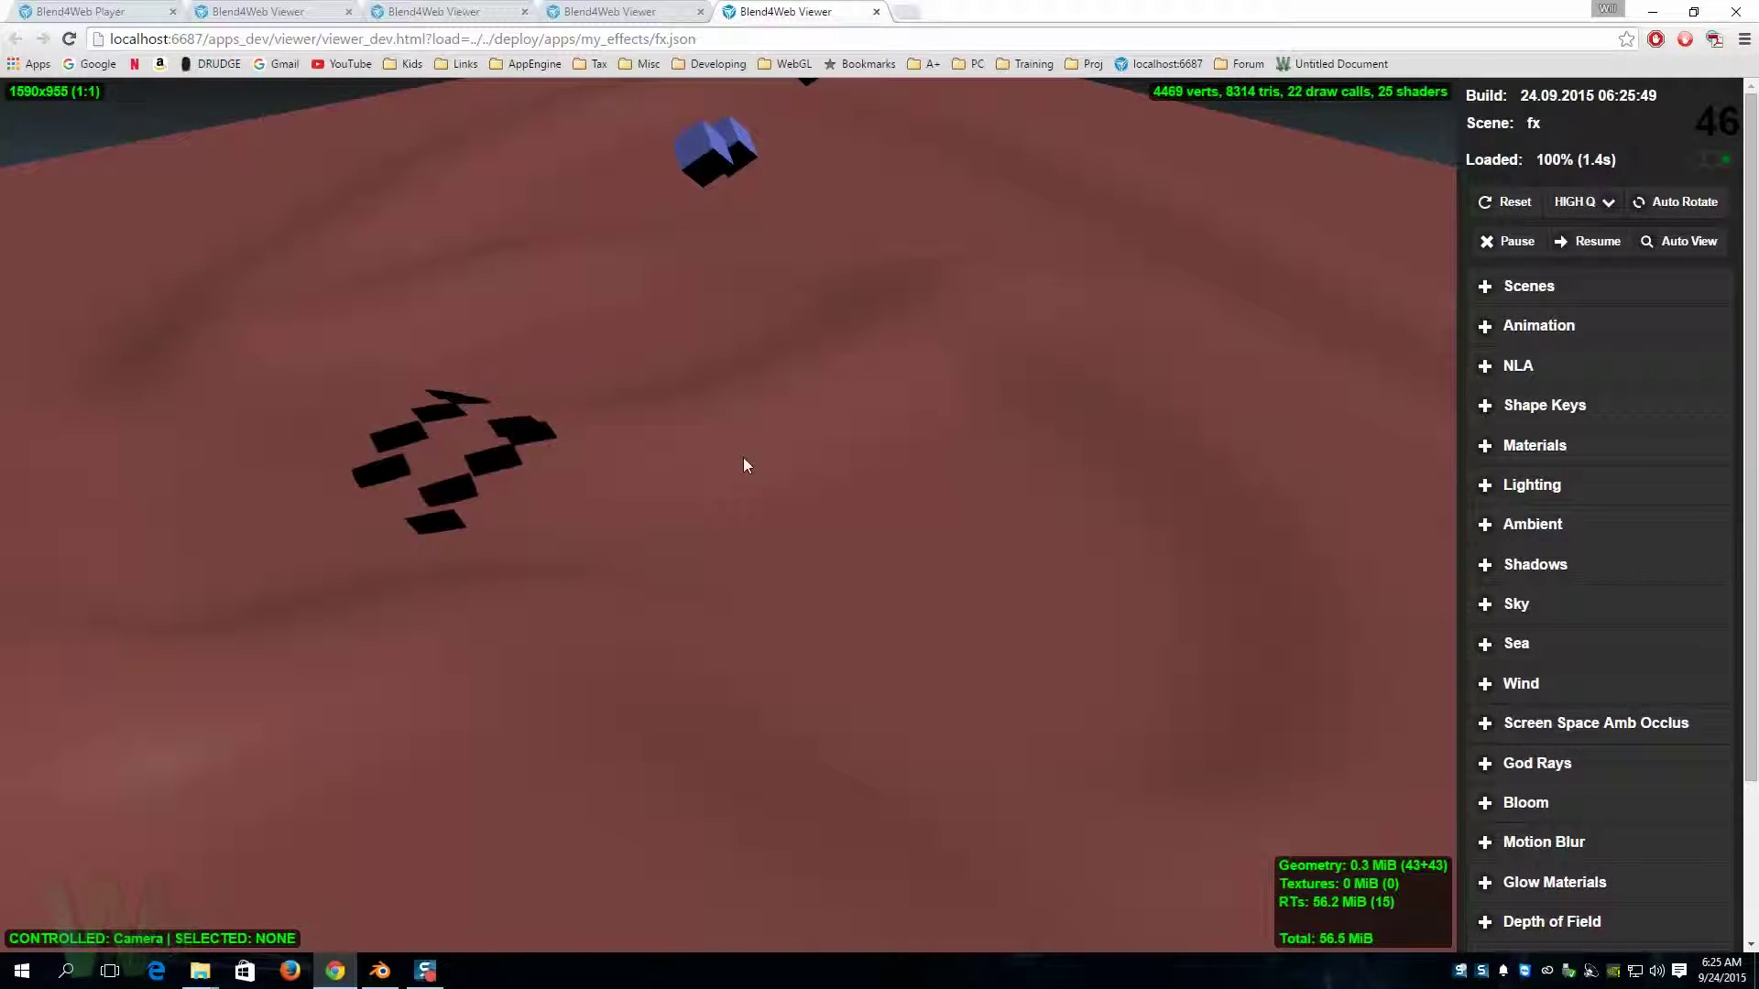
left_click_drag(745, 458, 785, 456)
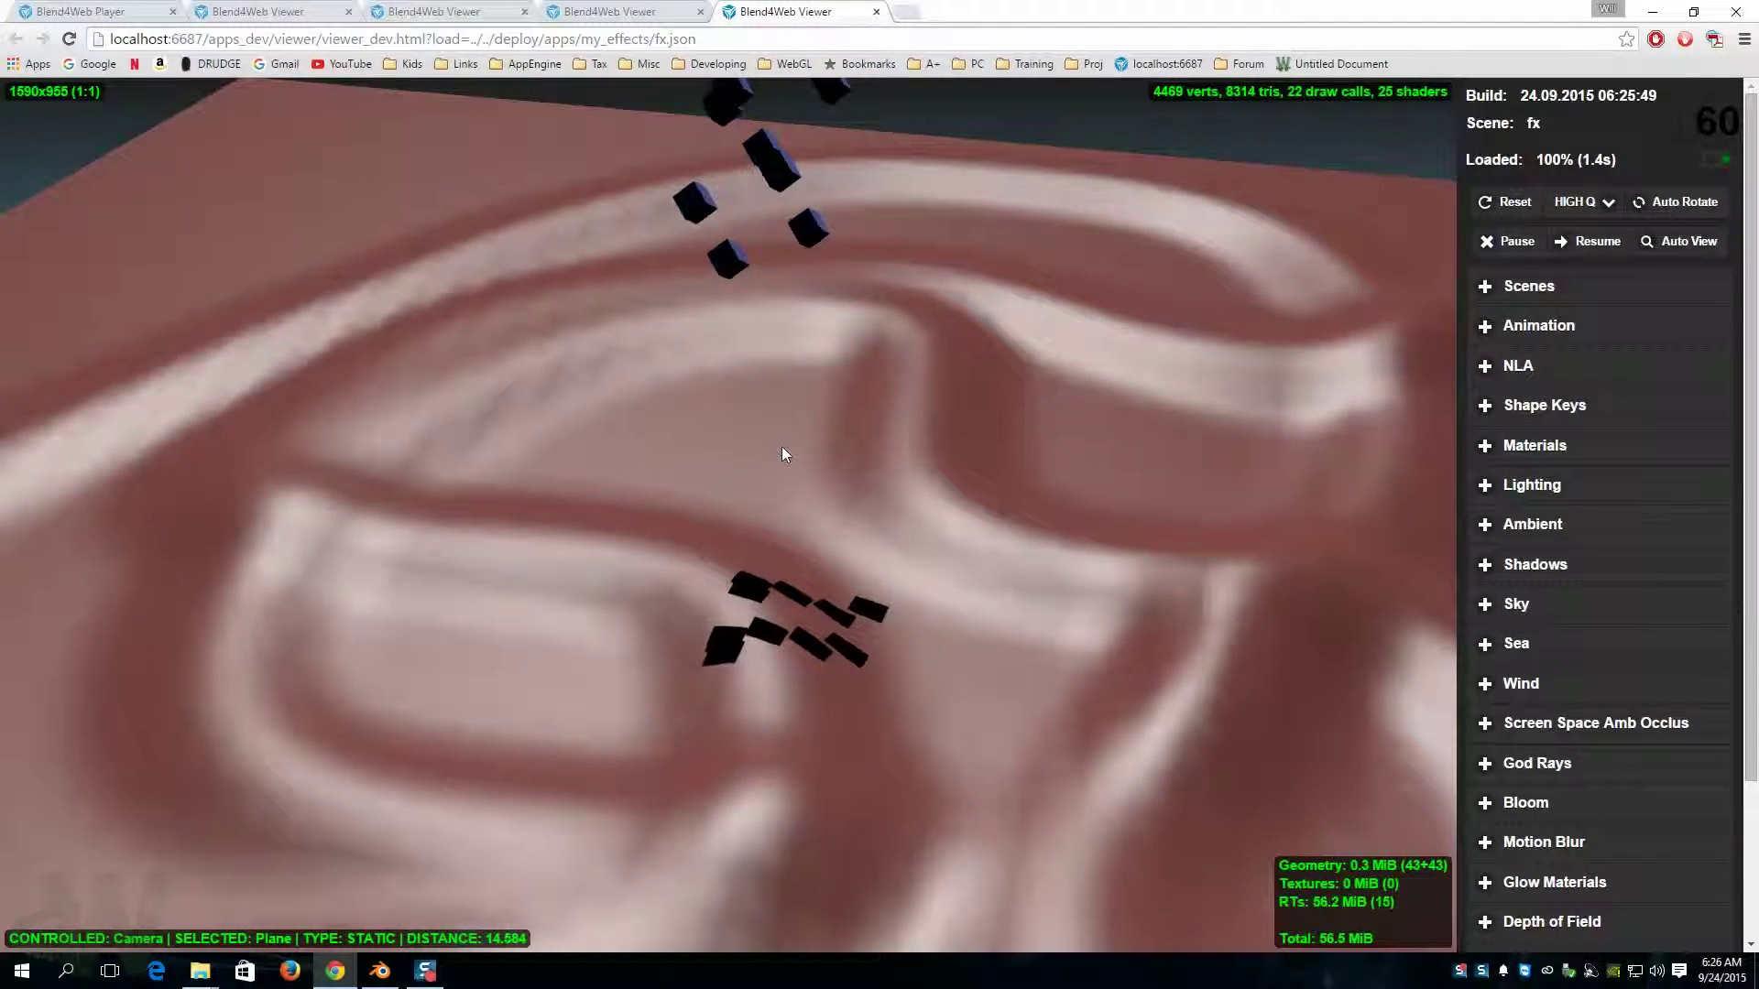
scroll(782, 449, "down", 5)
left_click_drag(782, 449, 711, 369)
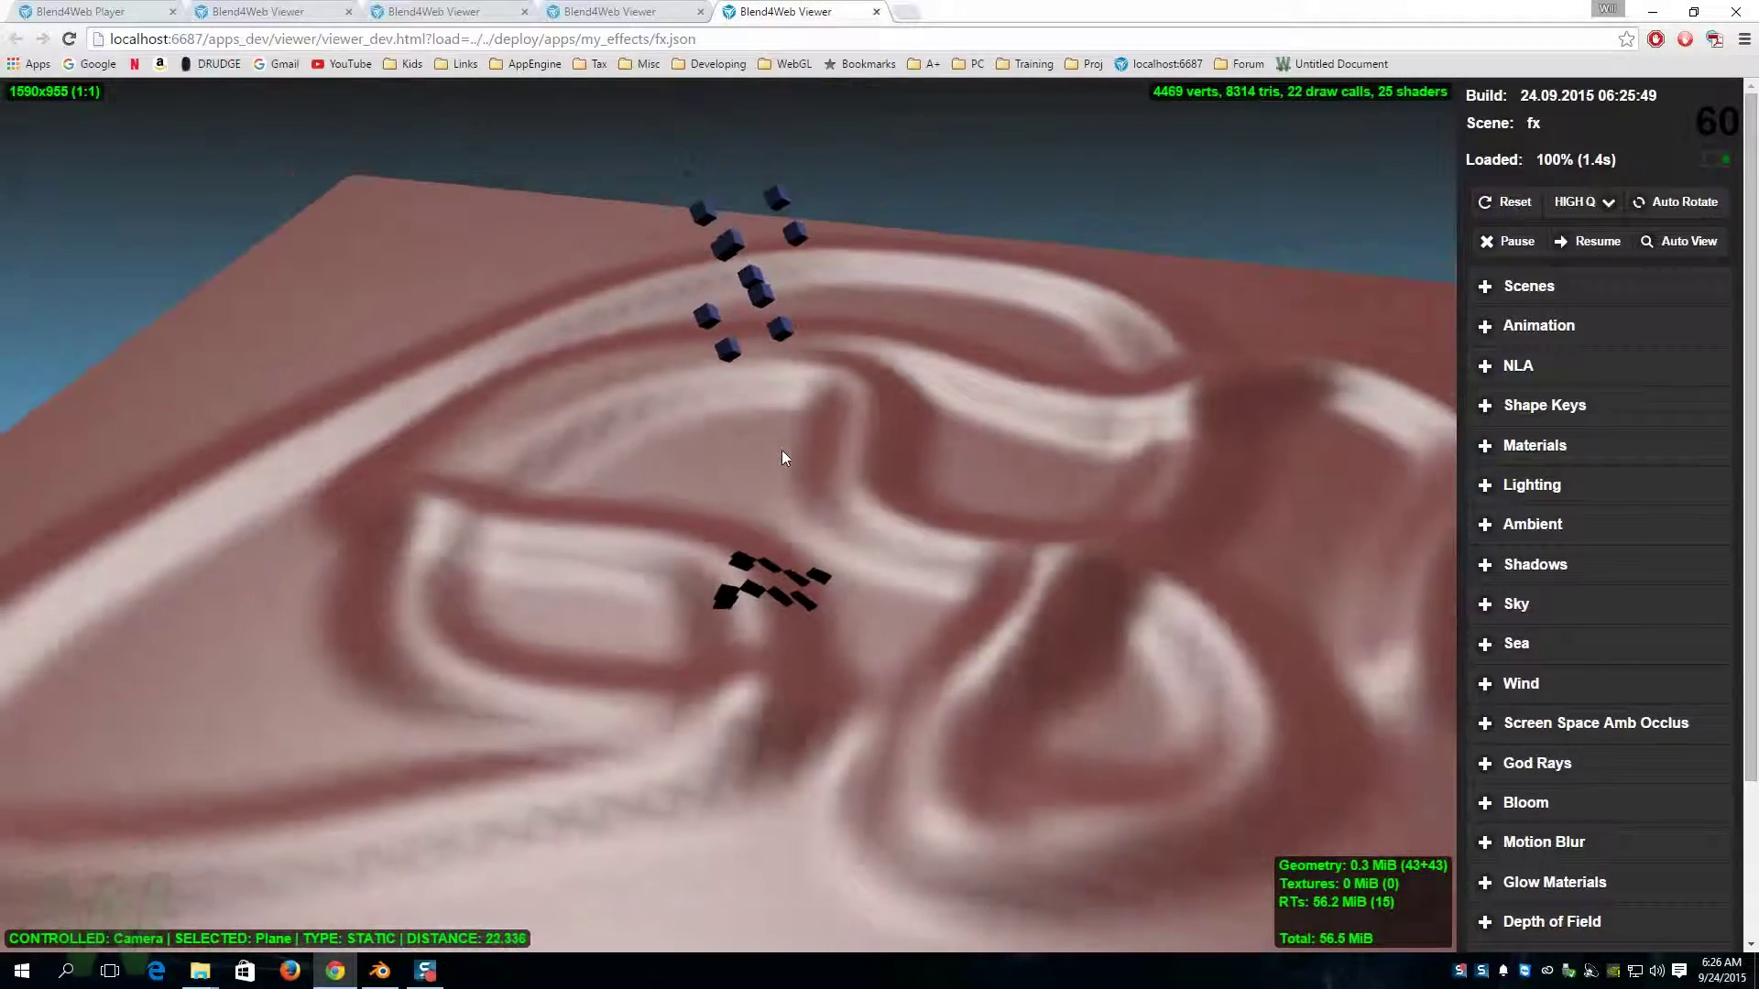
scroll(788, 586, "up", 5)
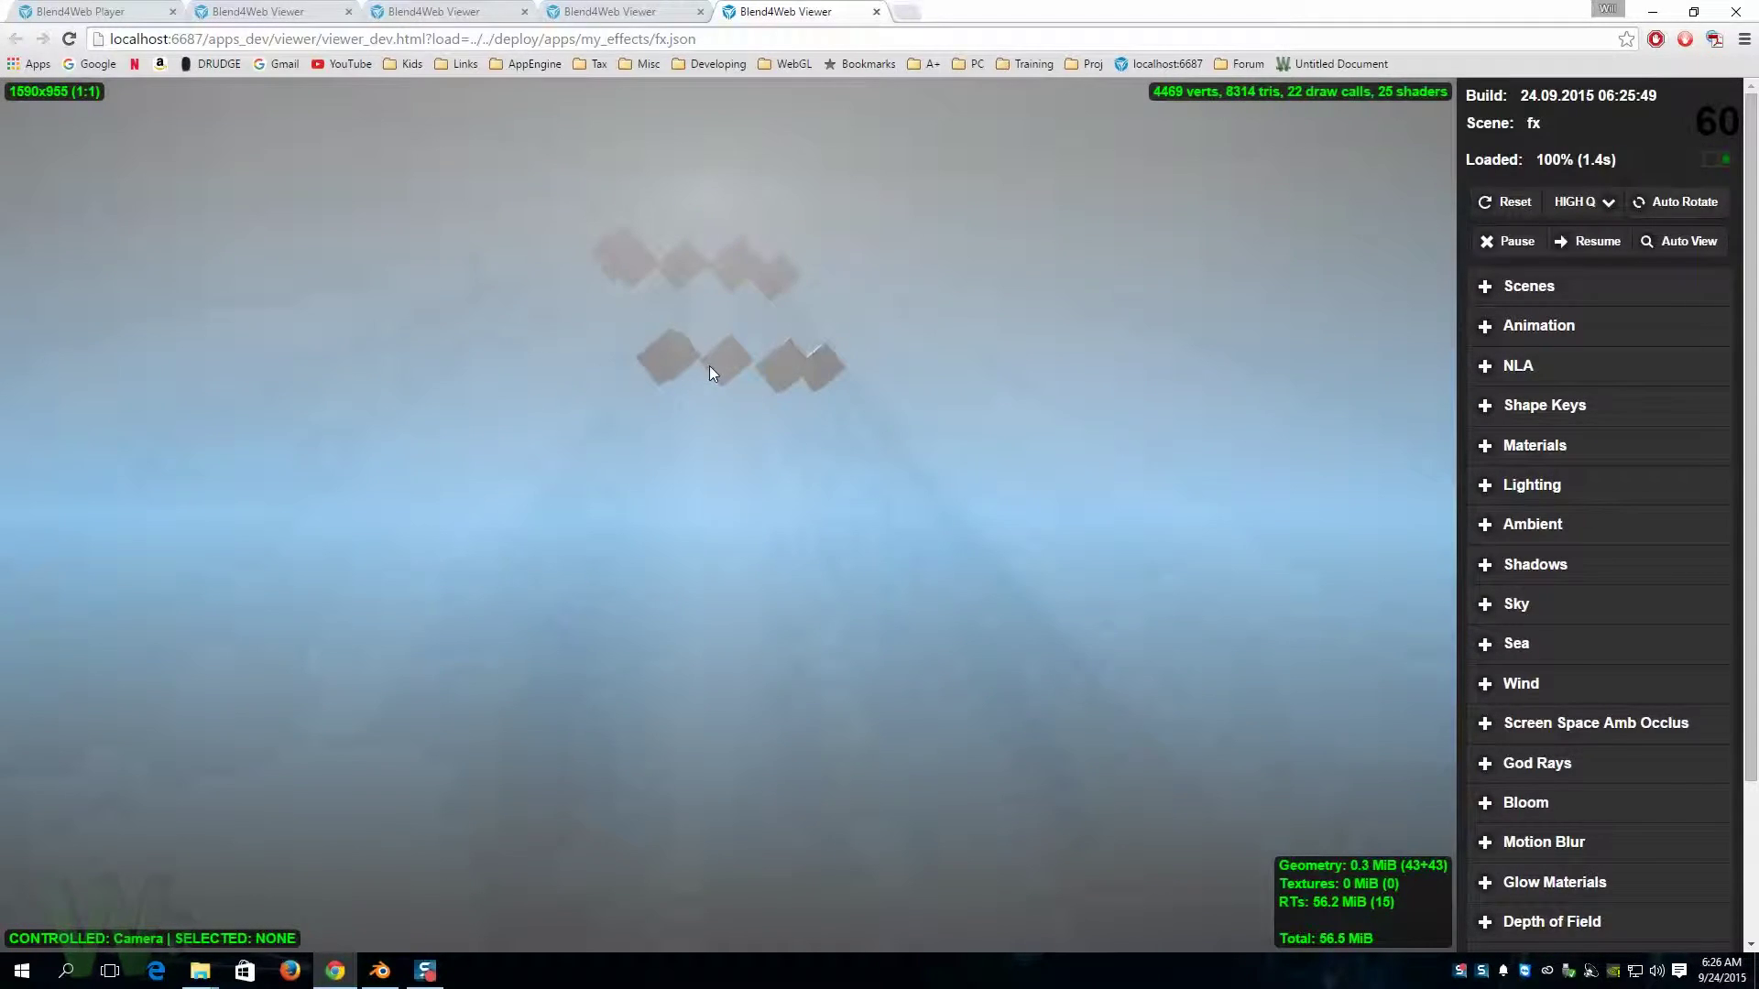
left_click_drag(667, 294, 756, 336)
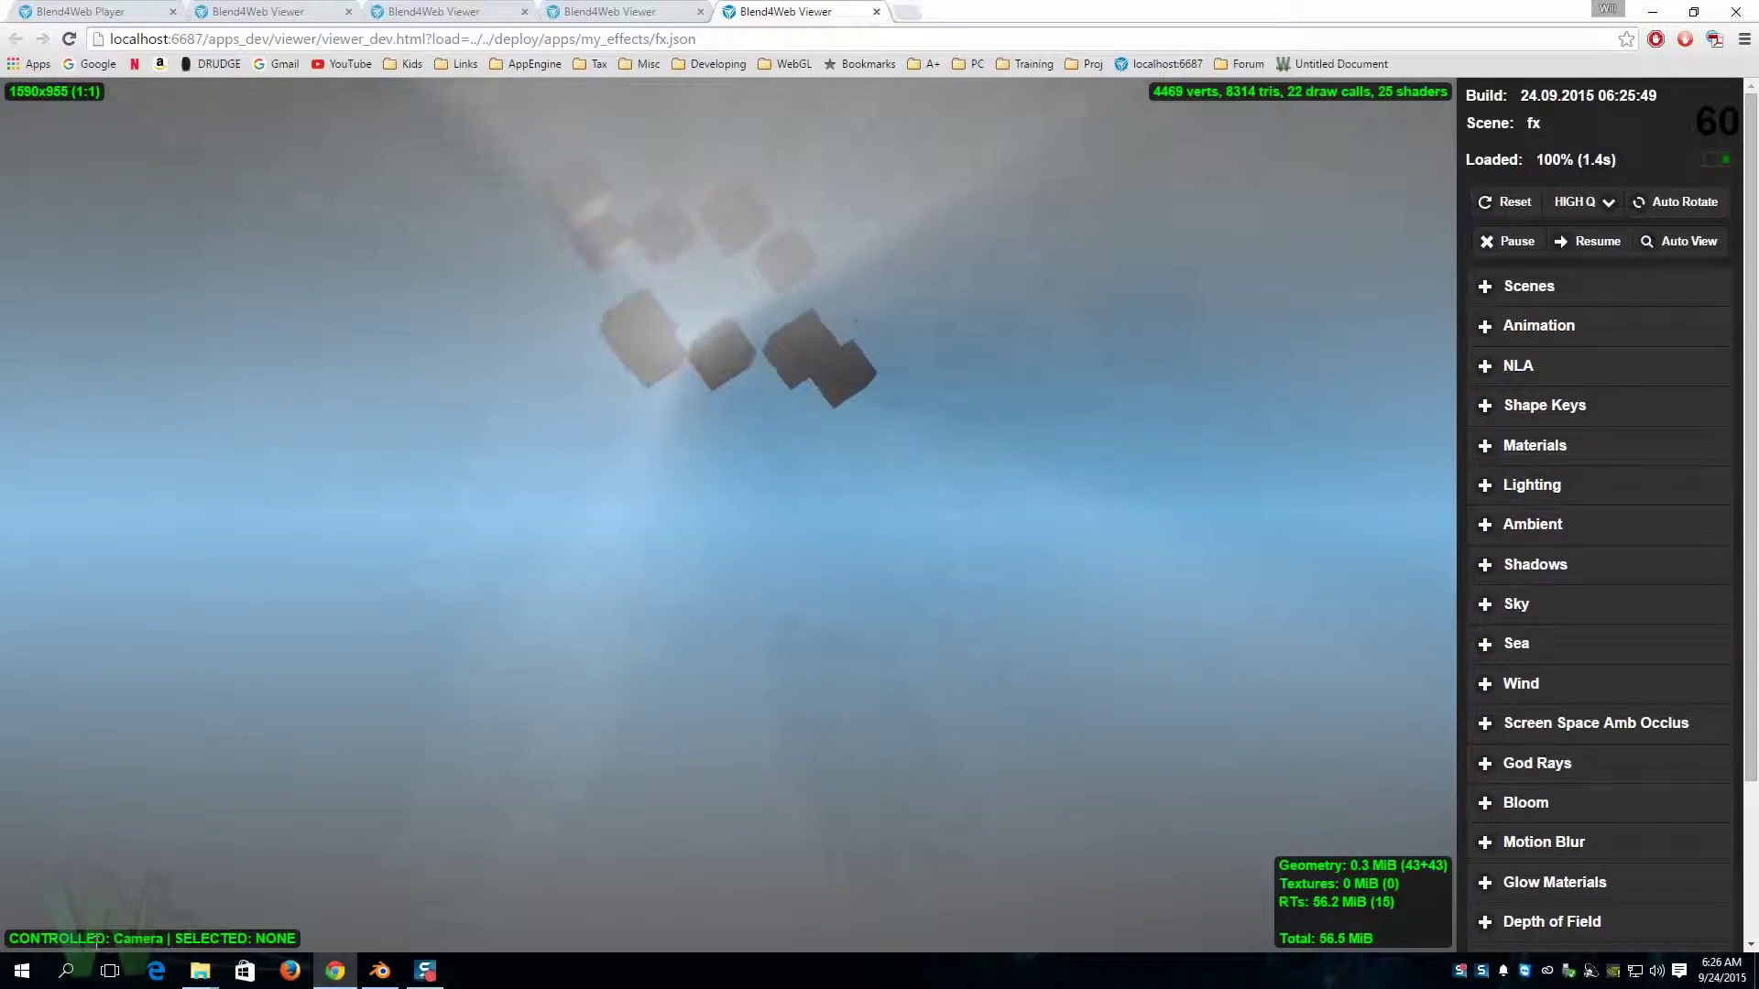
left_click(628, 331)
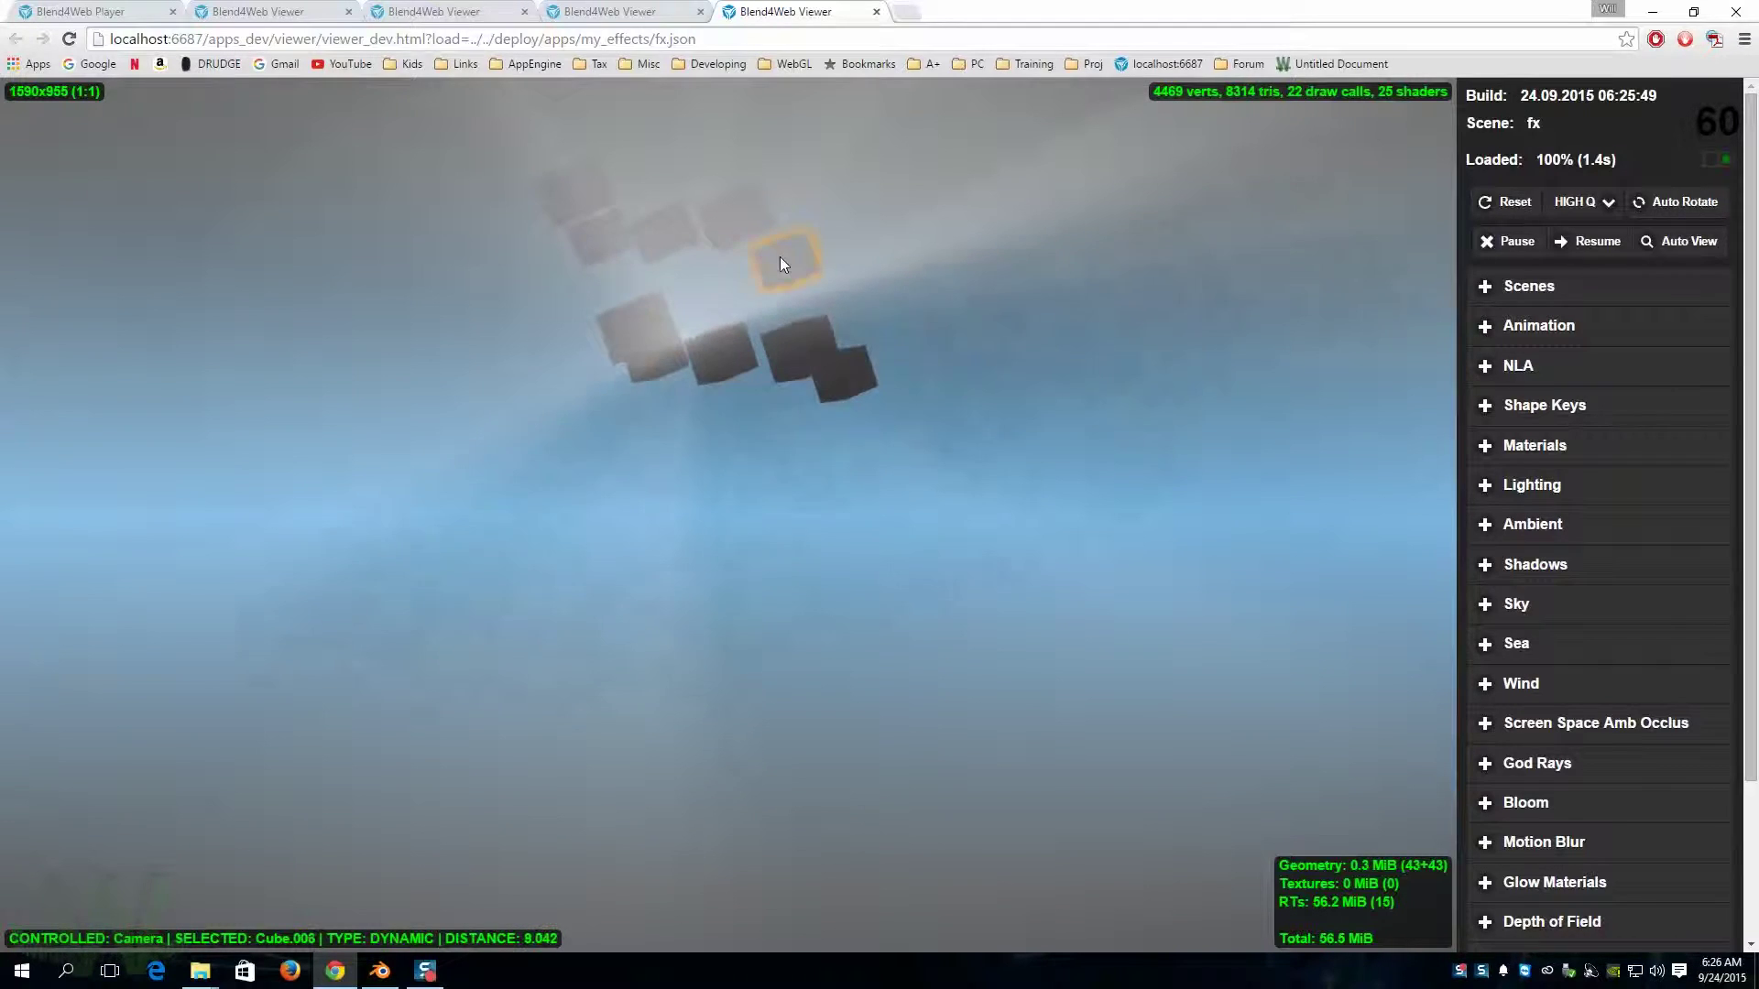
left_click(702, 225)
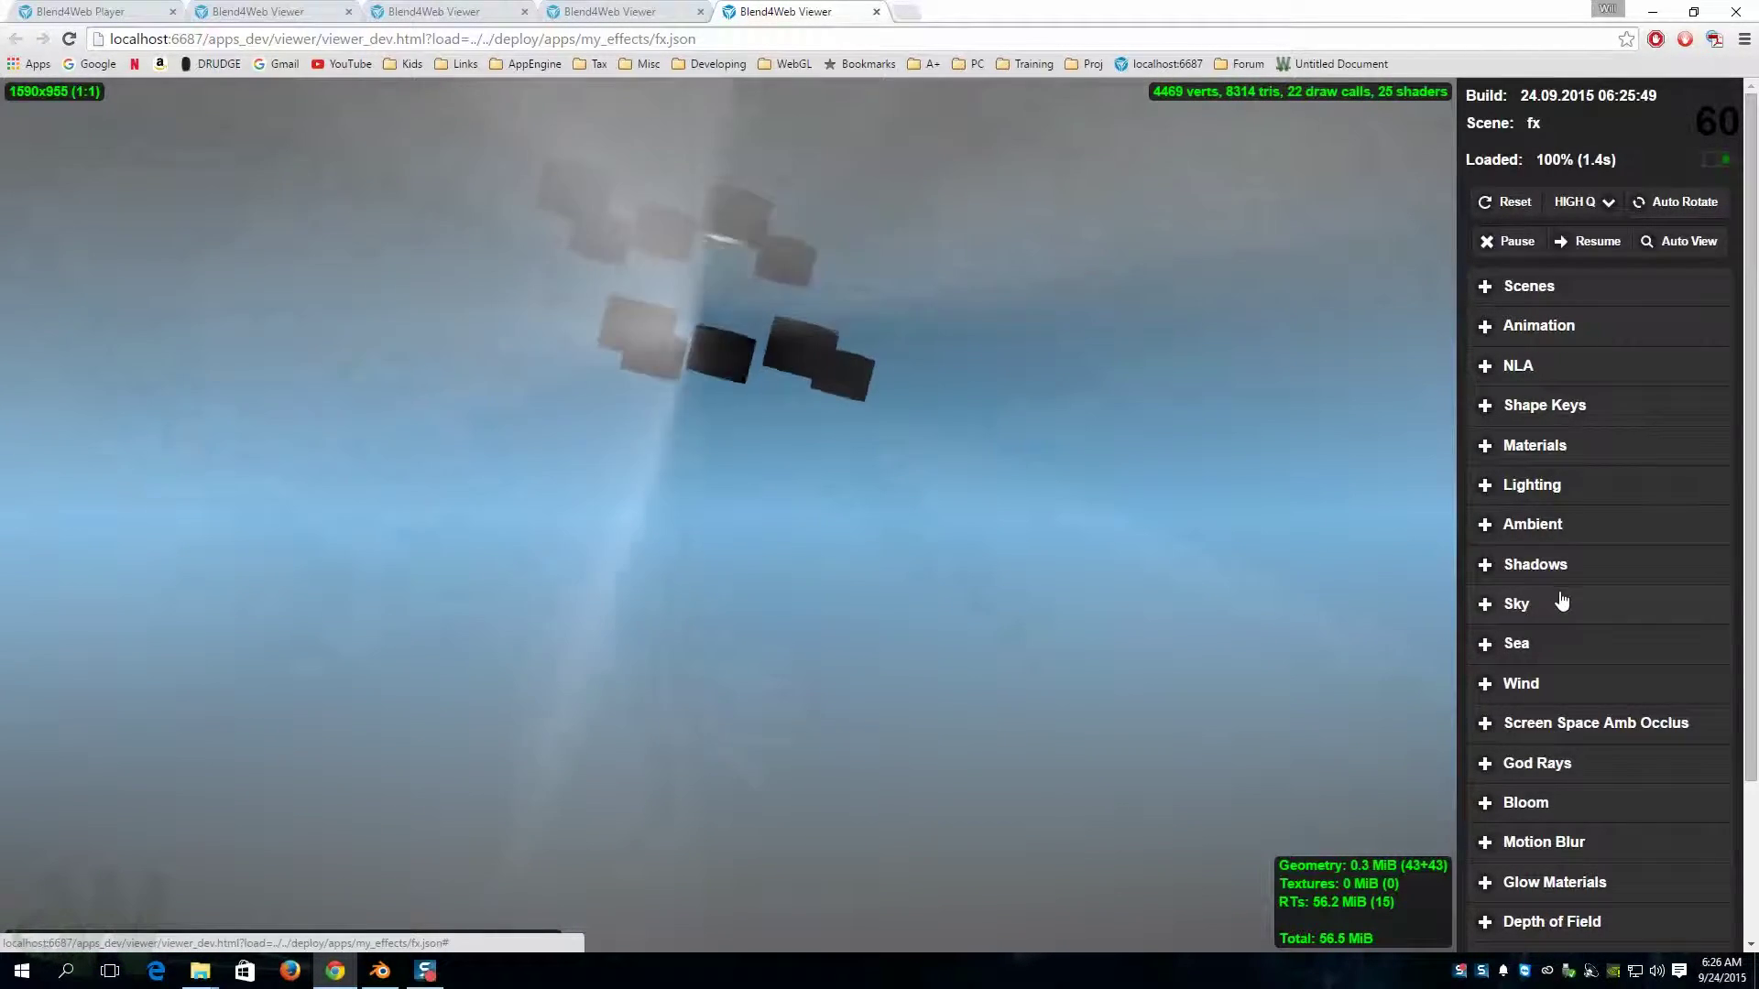
Raise the God Rays intensity to 1.88, keeping max ray length at 1.
left_click(1521, 765)
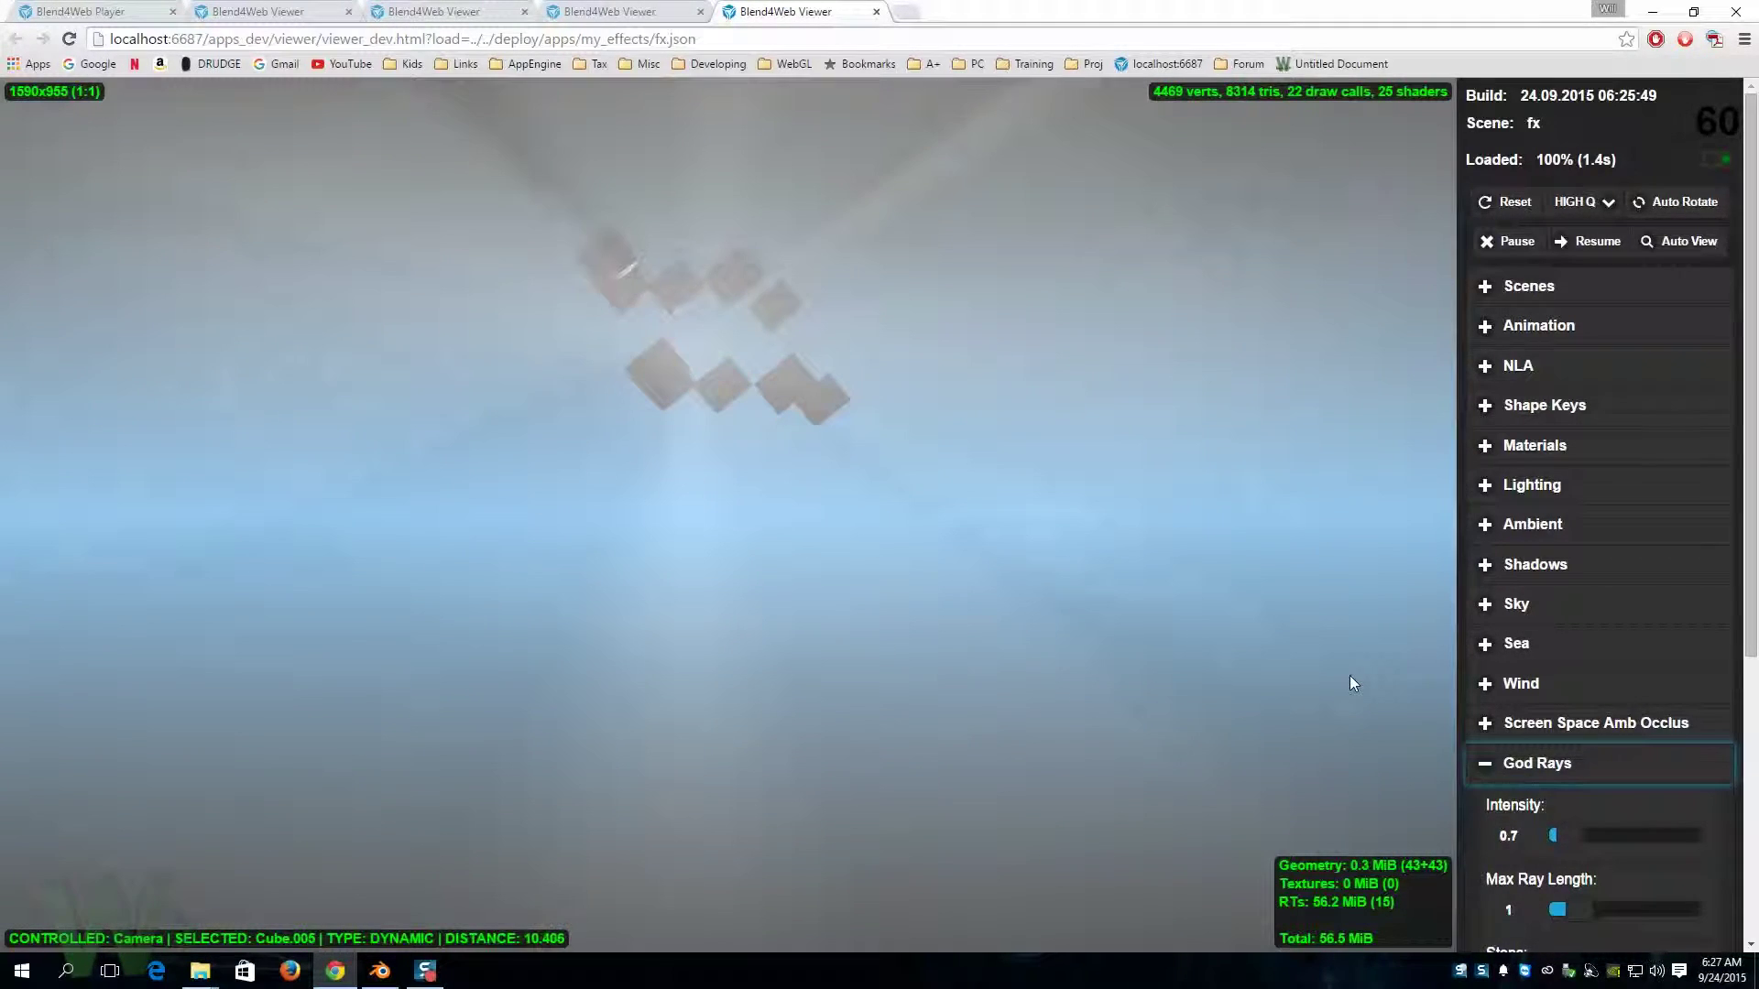
left_click_drag(1557, 834, 1583, 865)
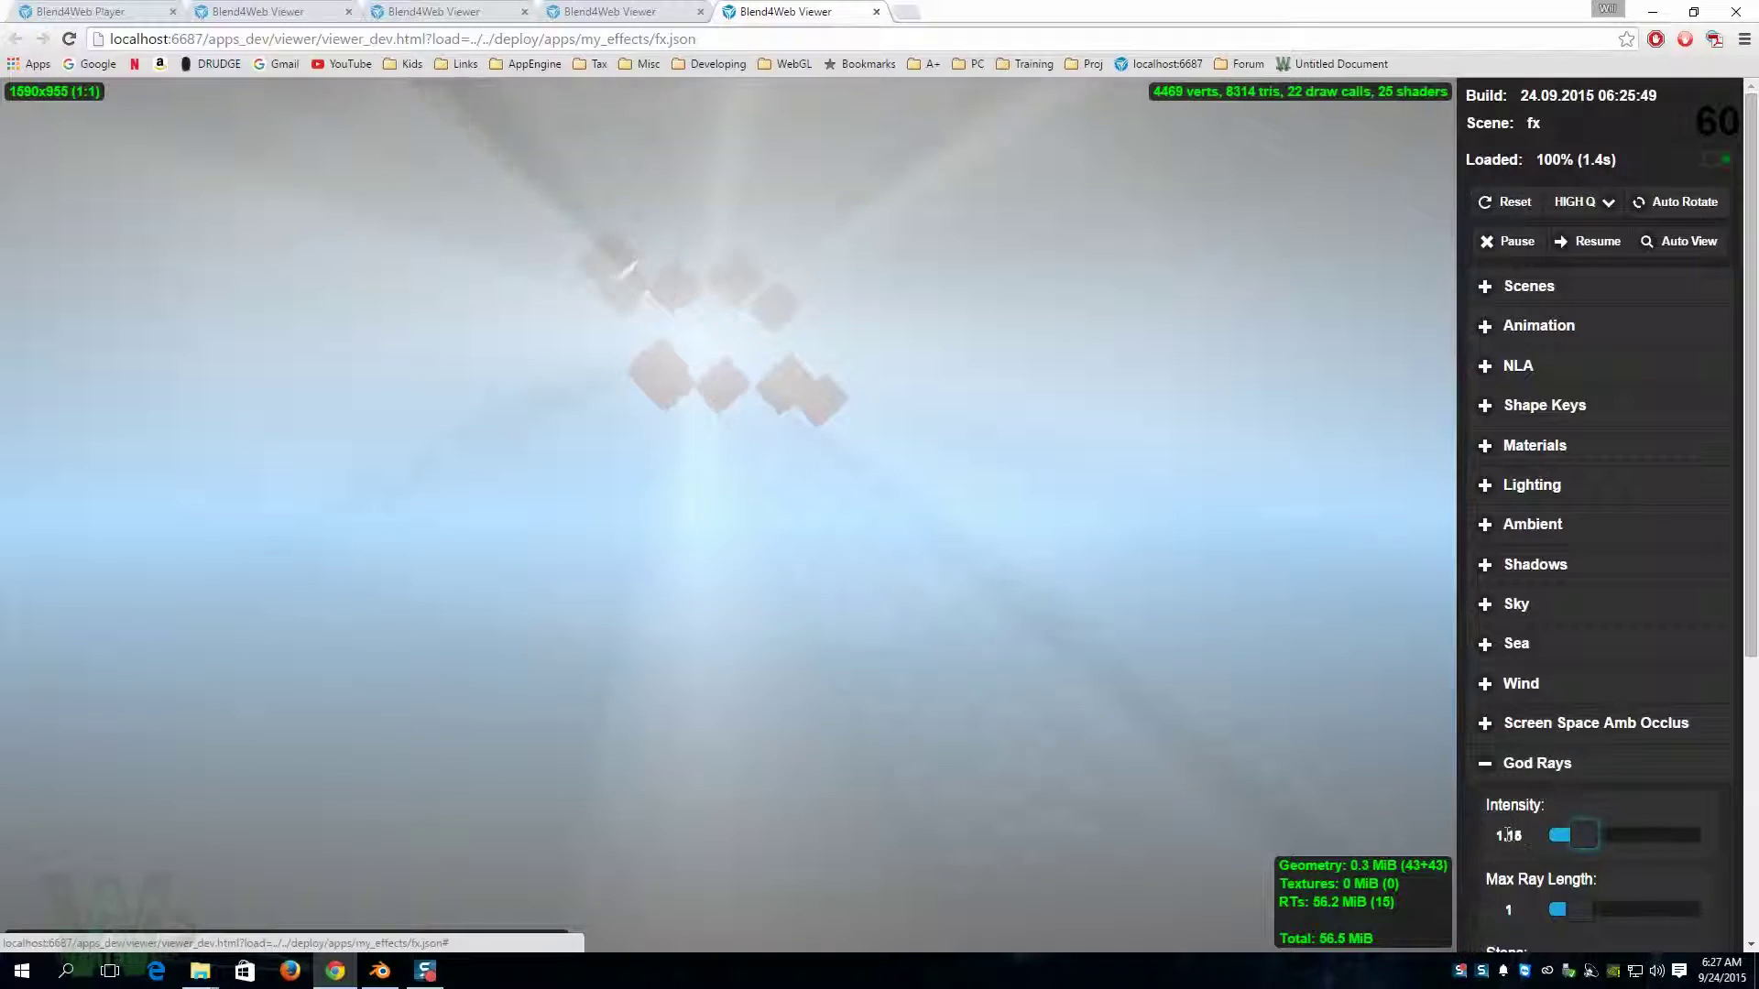
type("1.18")
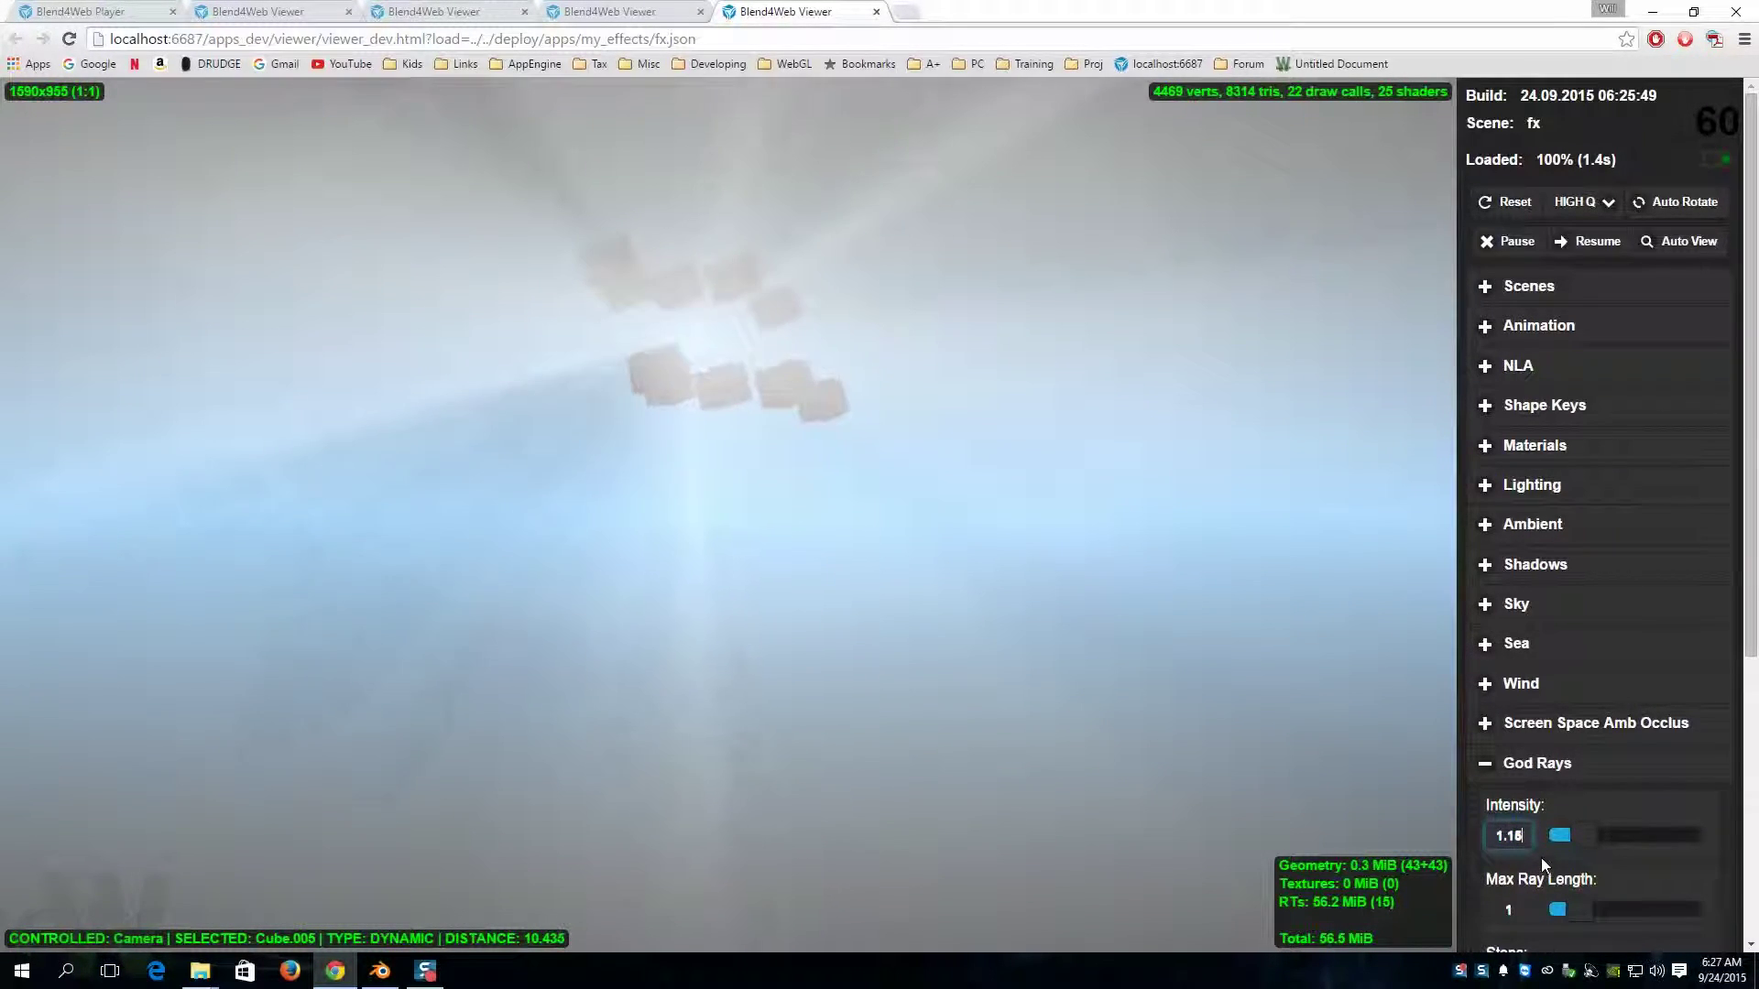
mouse_move(1563, 844)
left_mouse_down()
mouse_move(1605, 837)
mouse_move(1565, 837)
mouse_move(1579, 837)
left_mouse_up()
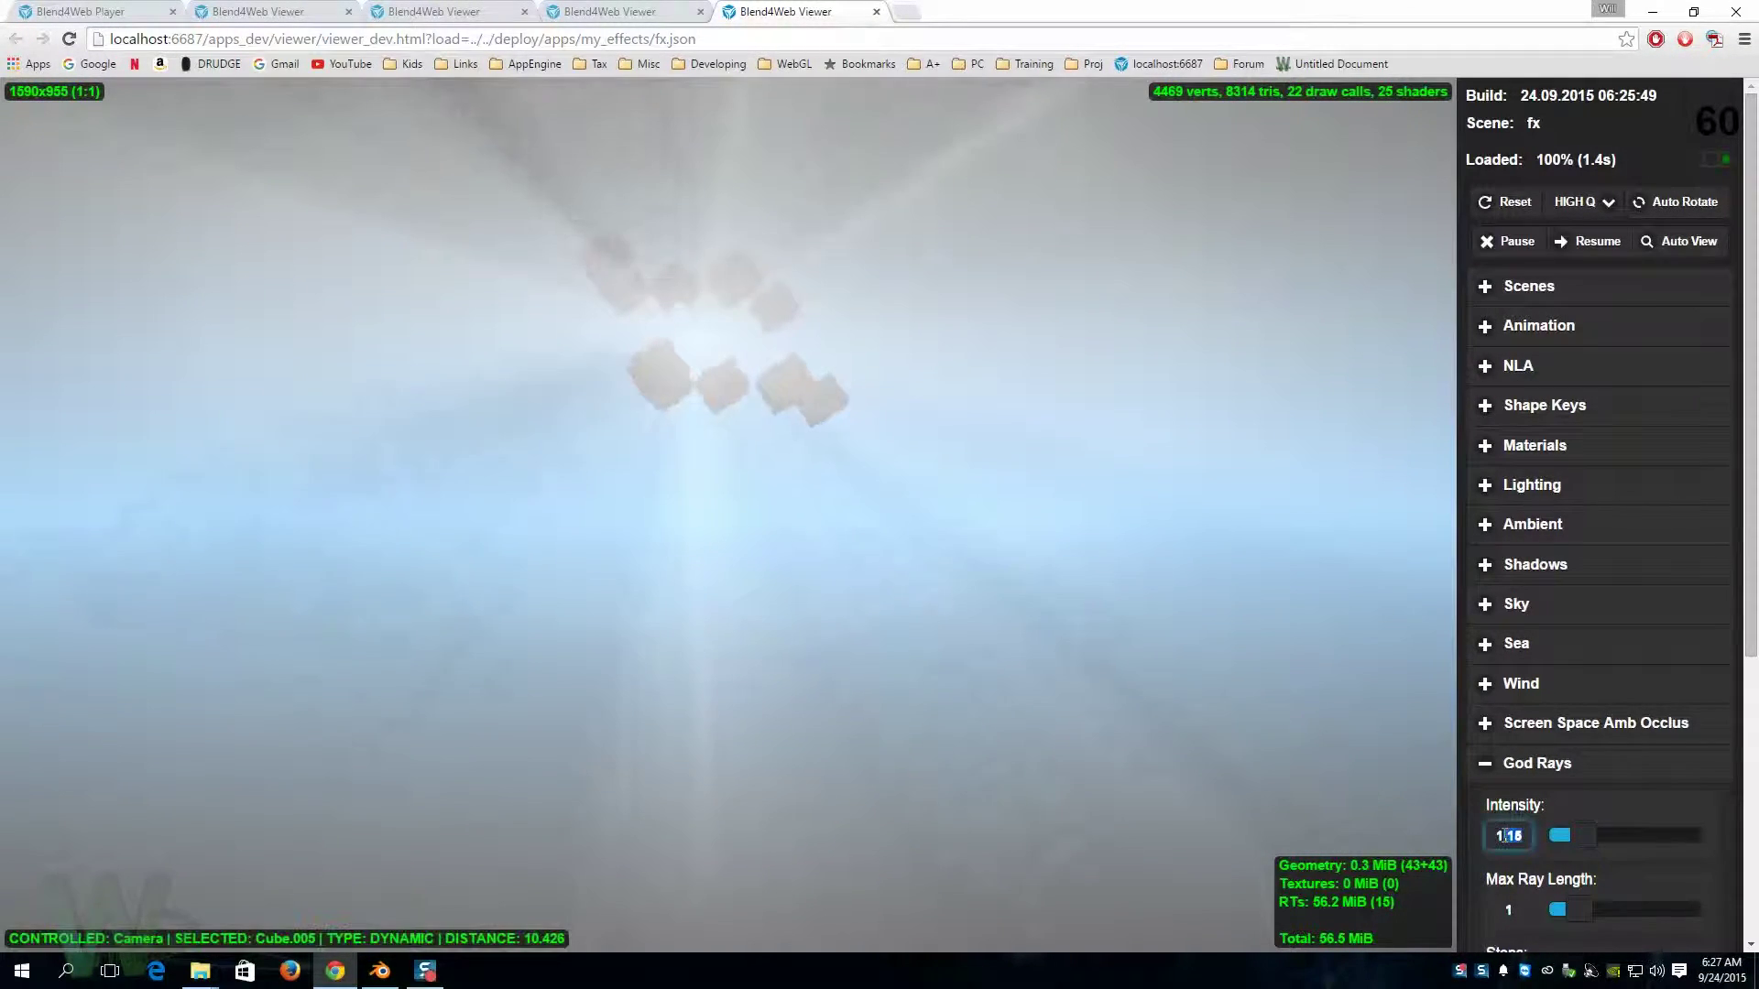
double_click(1531, 836)
left_click_drag(1572, 848, 1597, 843)
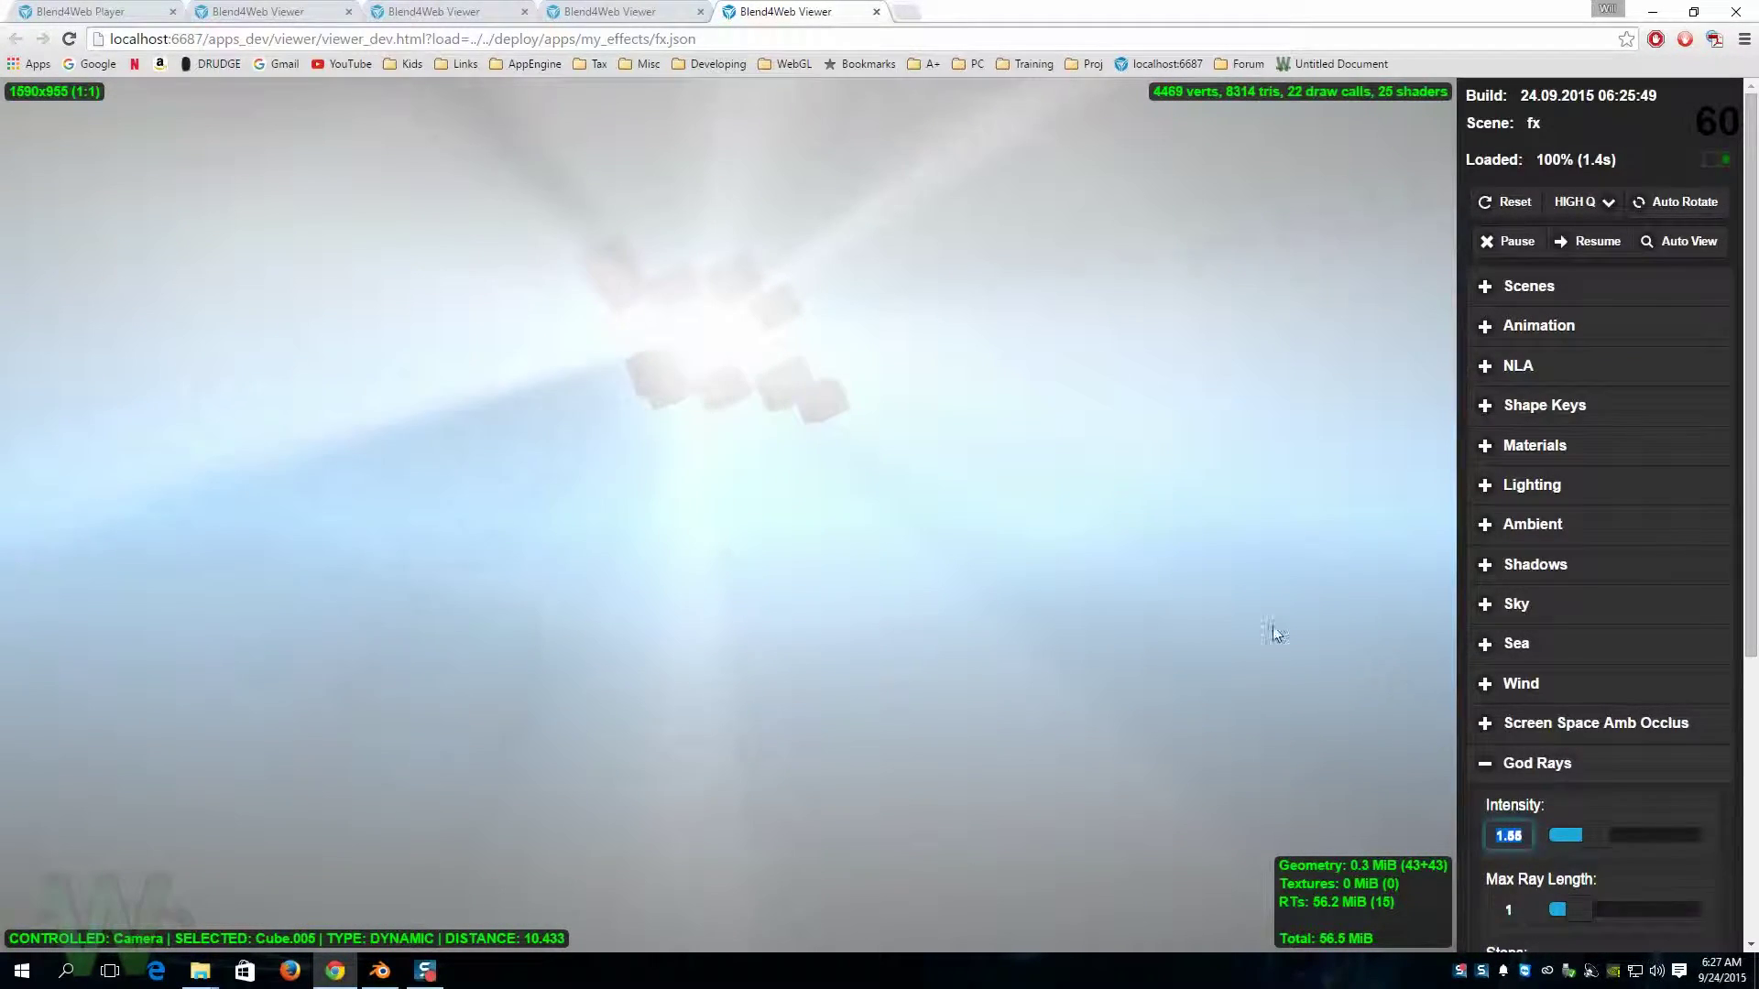
left_click_drag(1107, 523, 688, 610)
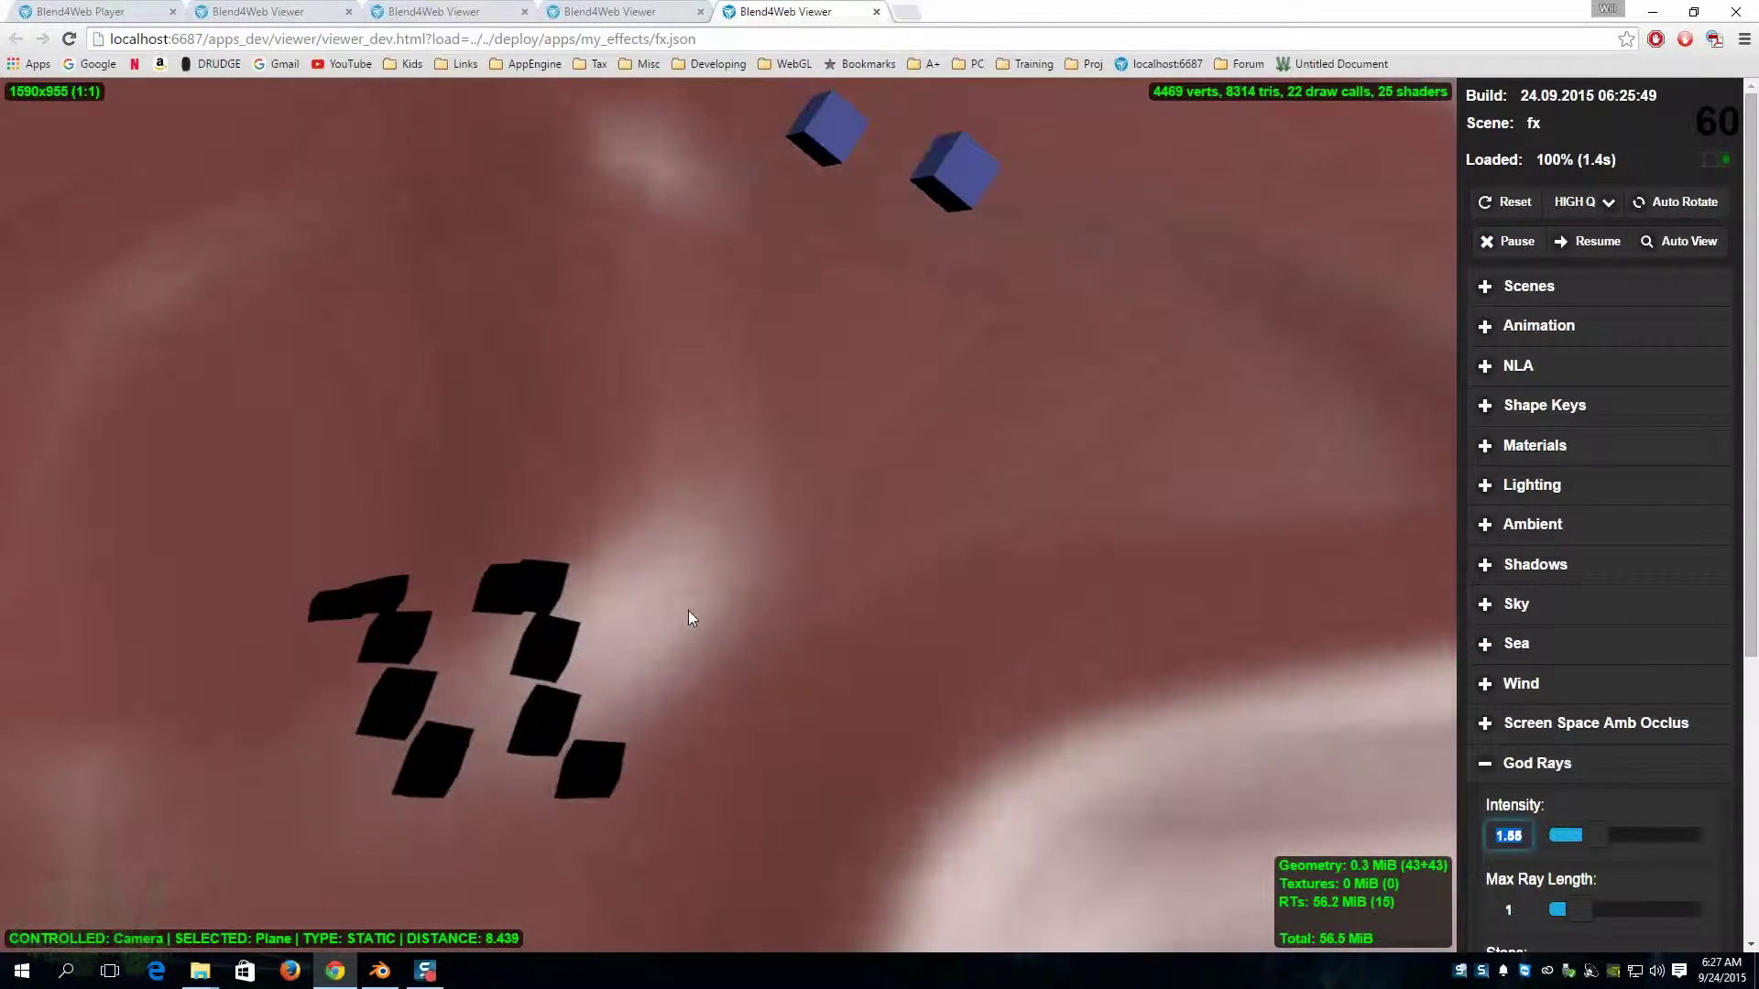
Lower the Shadows blur radius from 40.6 to 31 for crisper cube shadows.
scroll(1493, 492, "down", 1)
left_click(1487, 474)
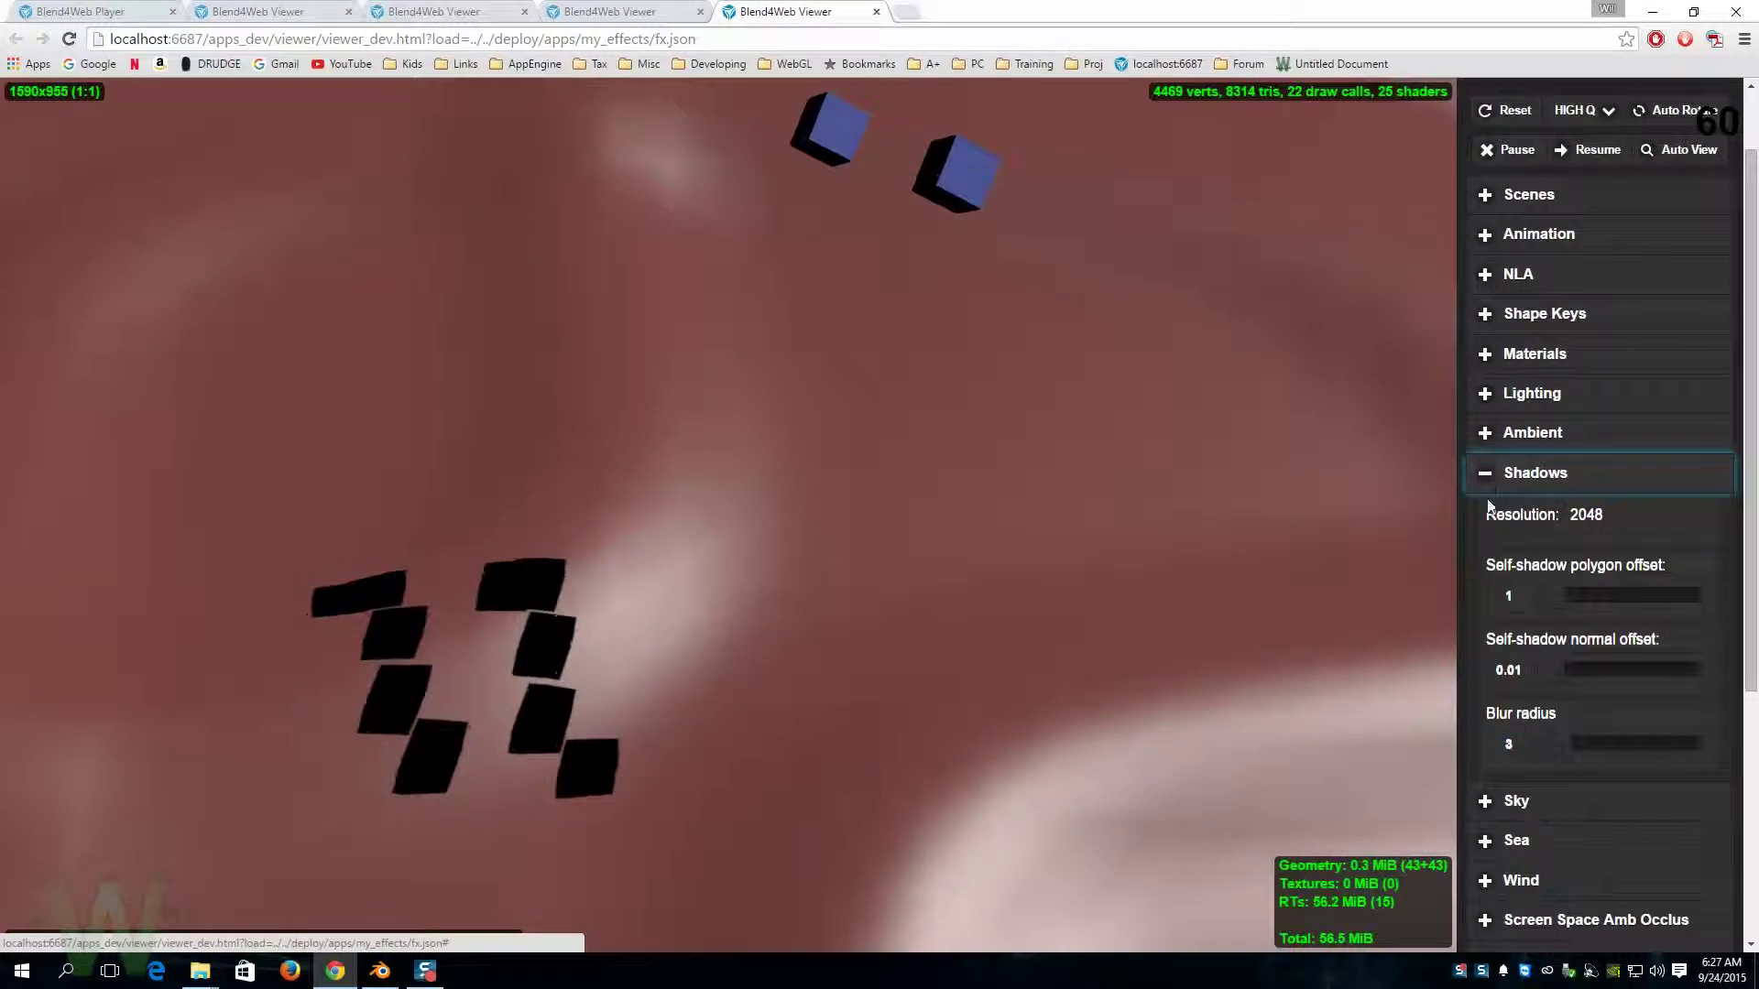
left_click_drag(1562, 748, 1652, 761)
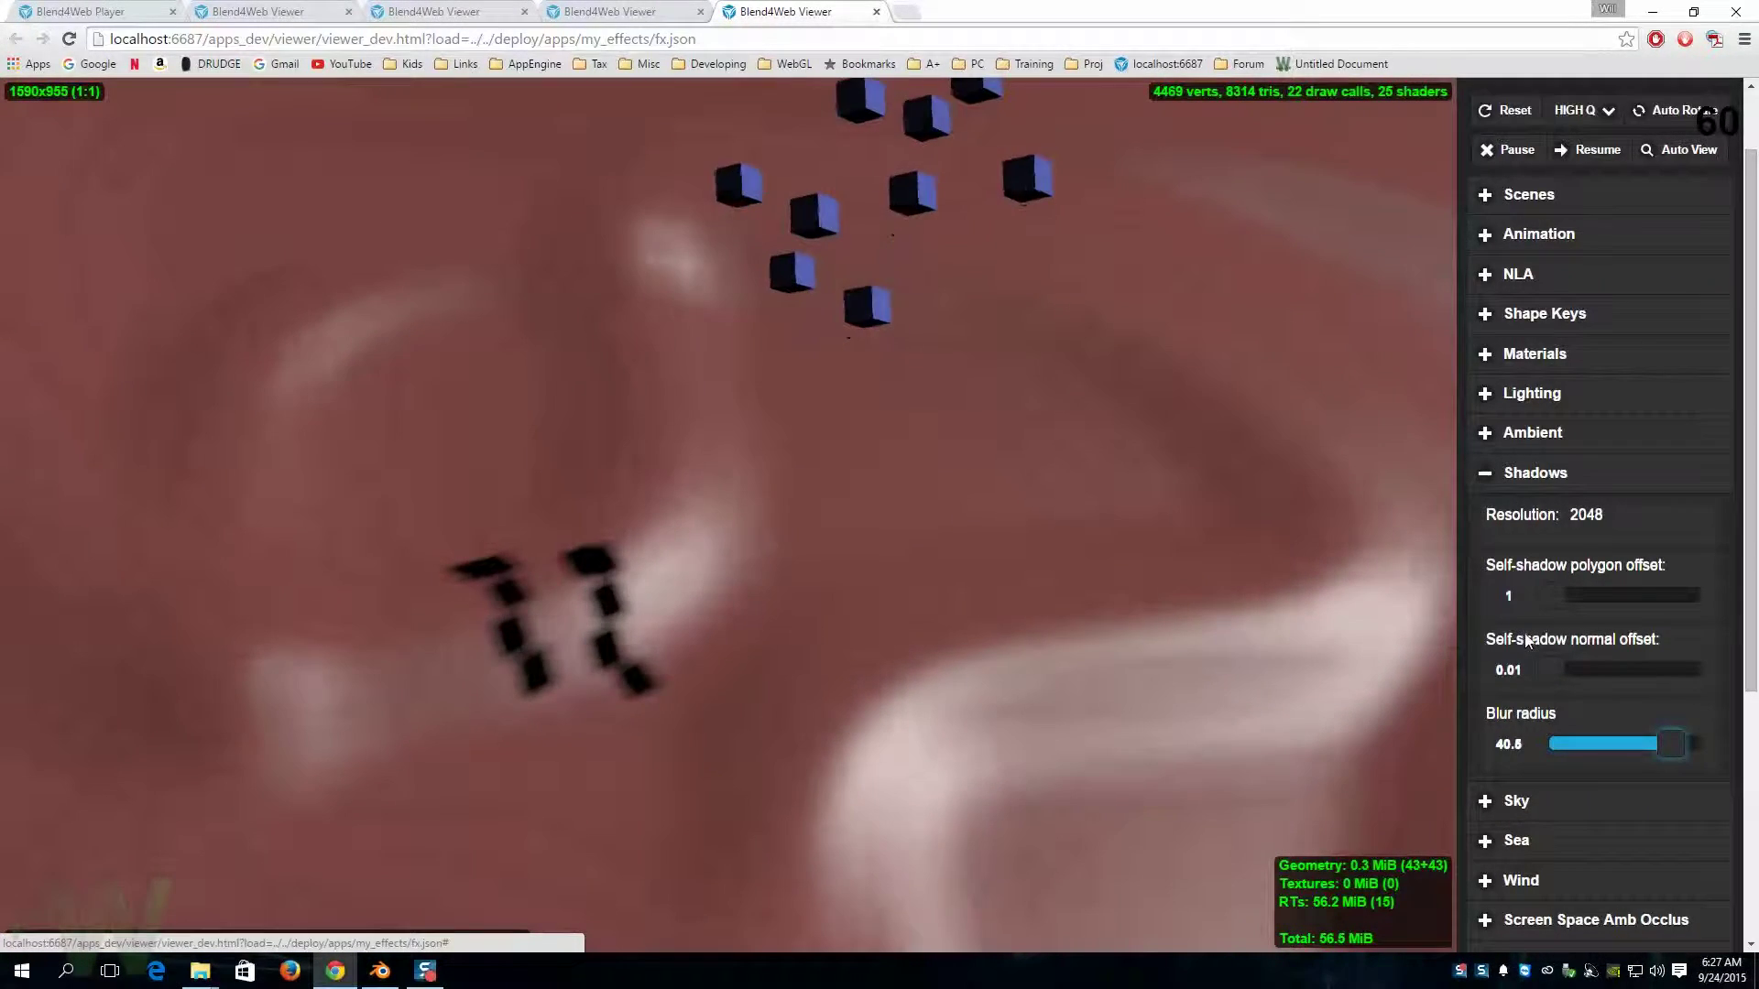
left_click_drag(1669, 744, 1567, 750)
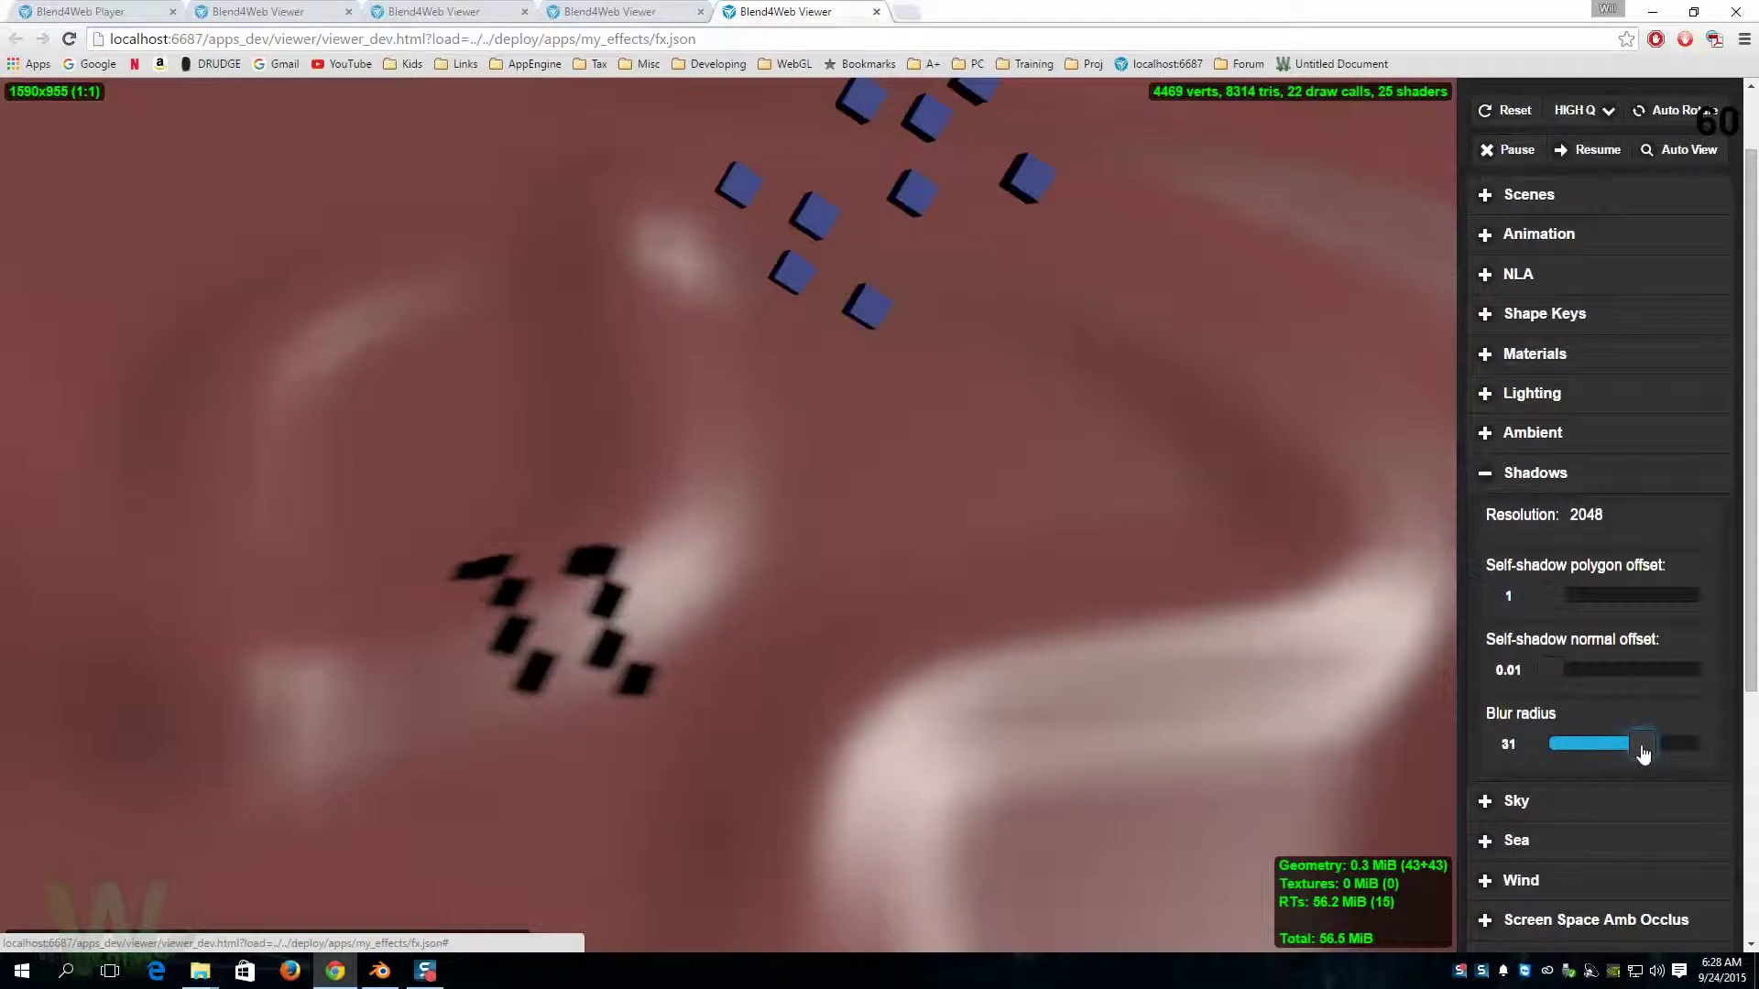
left_click(1485, 407)
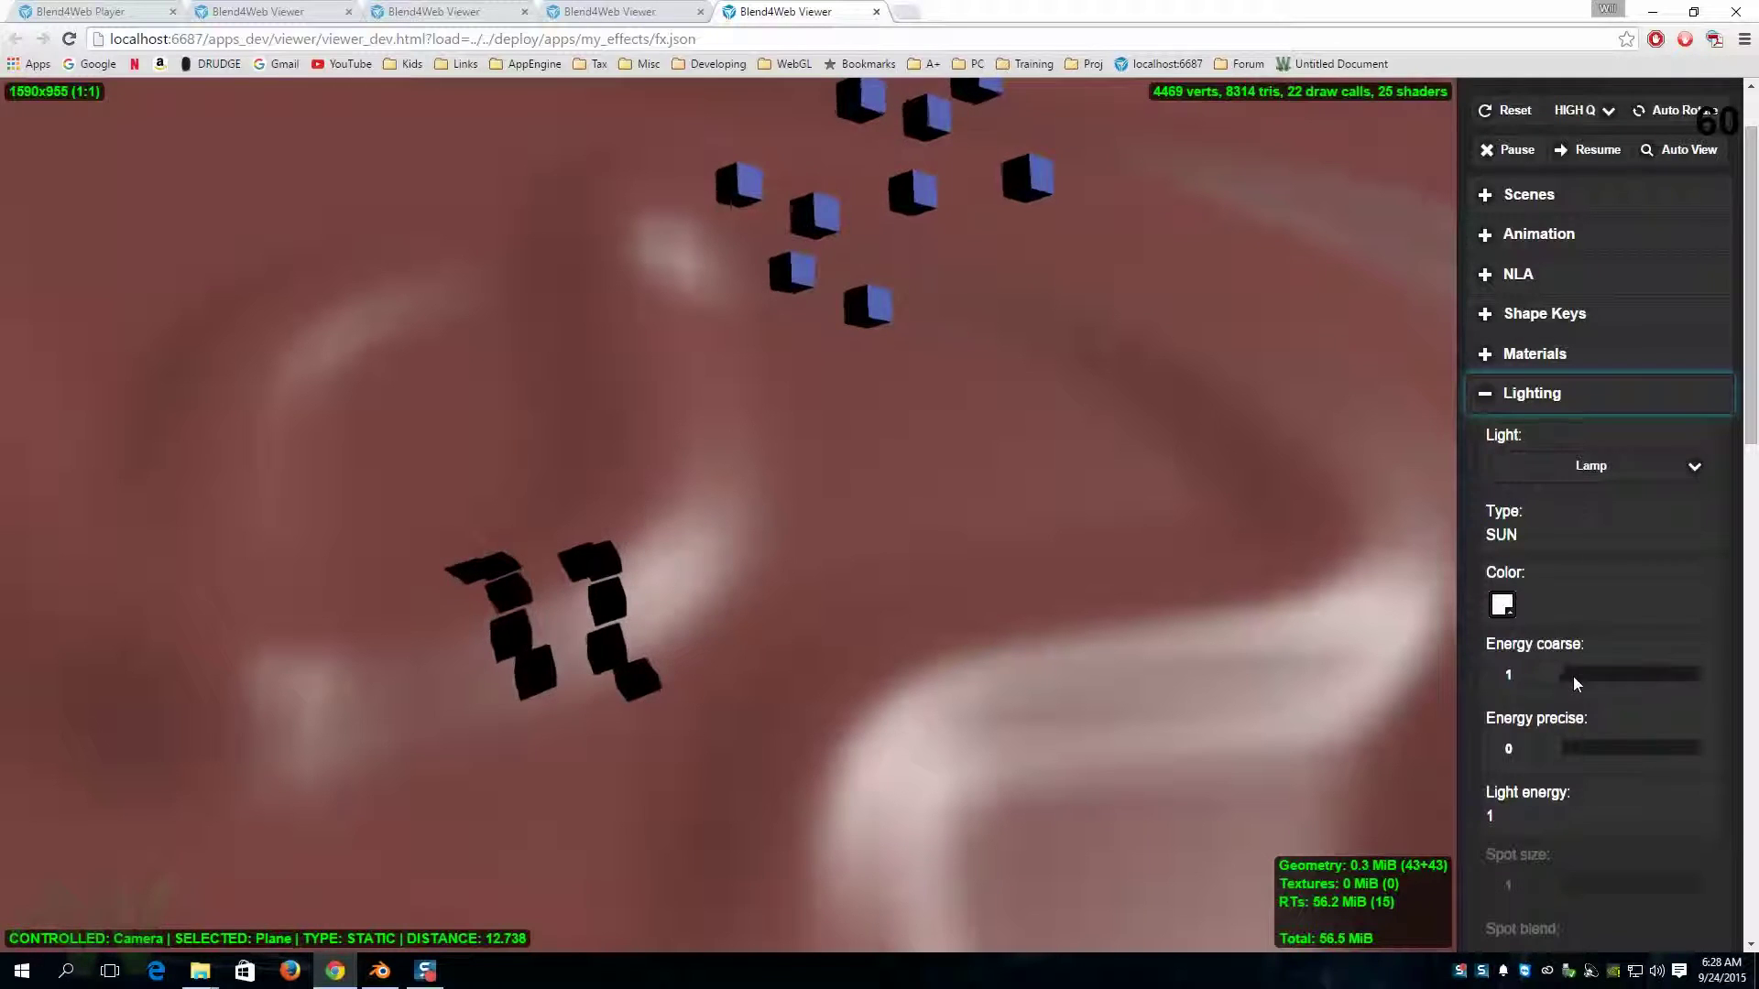
Set the sun lamp energy to 3.37: coarse 3, precise 0.37.
mouse_move(1553, 682)
left_mouse_down()
mouse_move(1580, 683)
mouse_move(1484, 674)
mouse_move(1561, 689)
left_mouse_up()
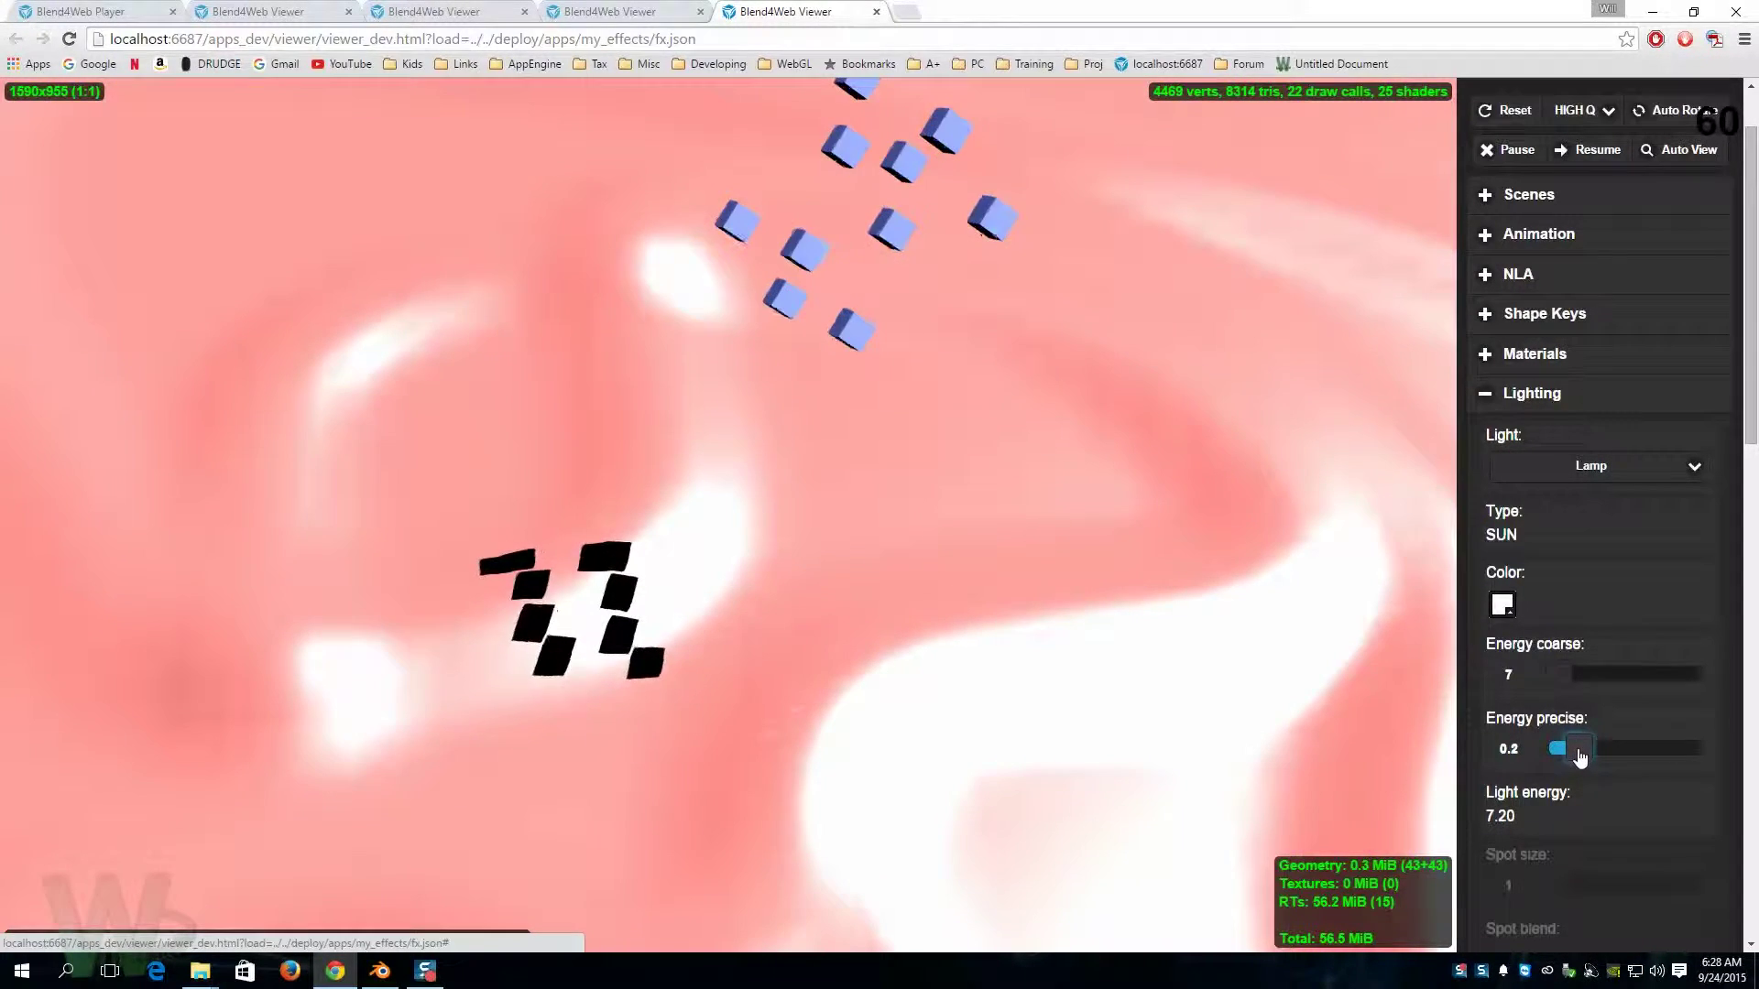
left_click_drag(1568, 690, 1554, 692)
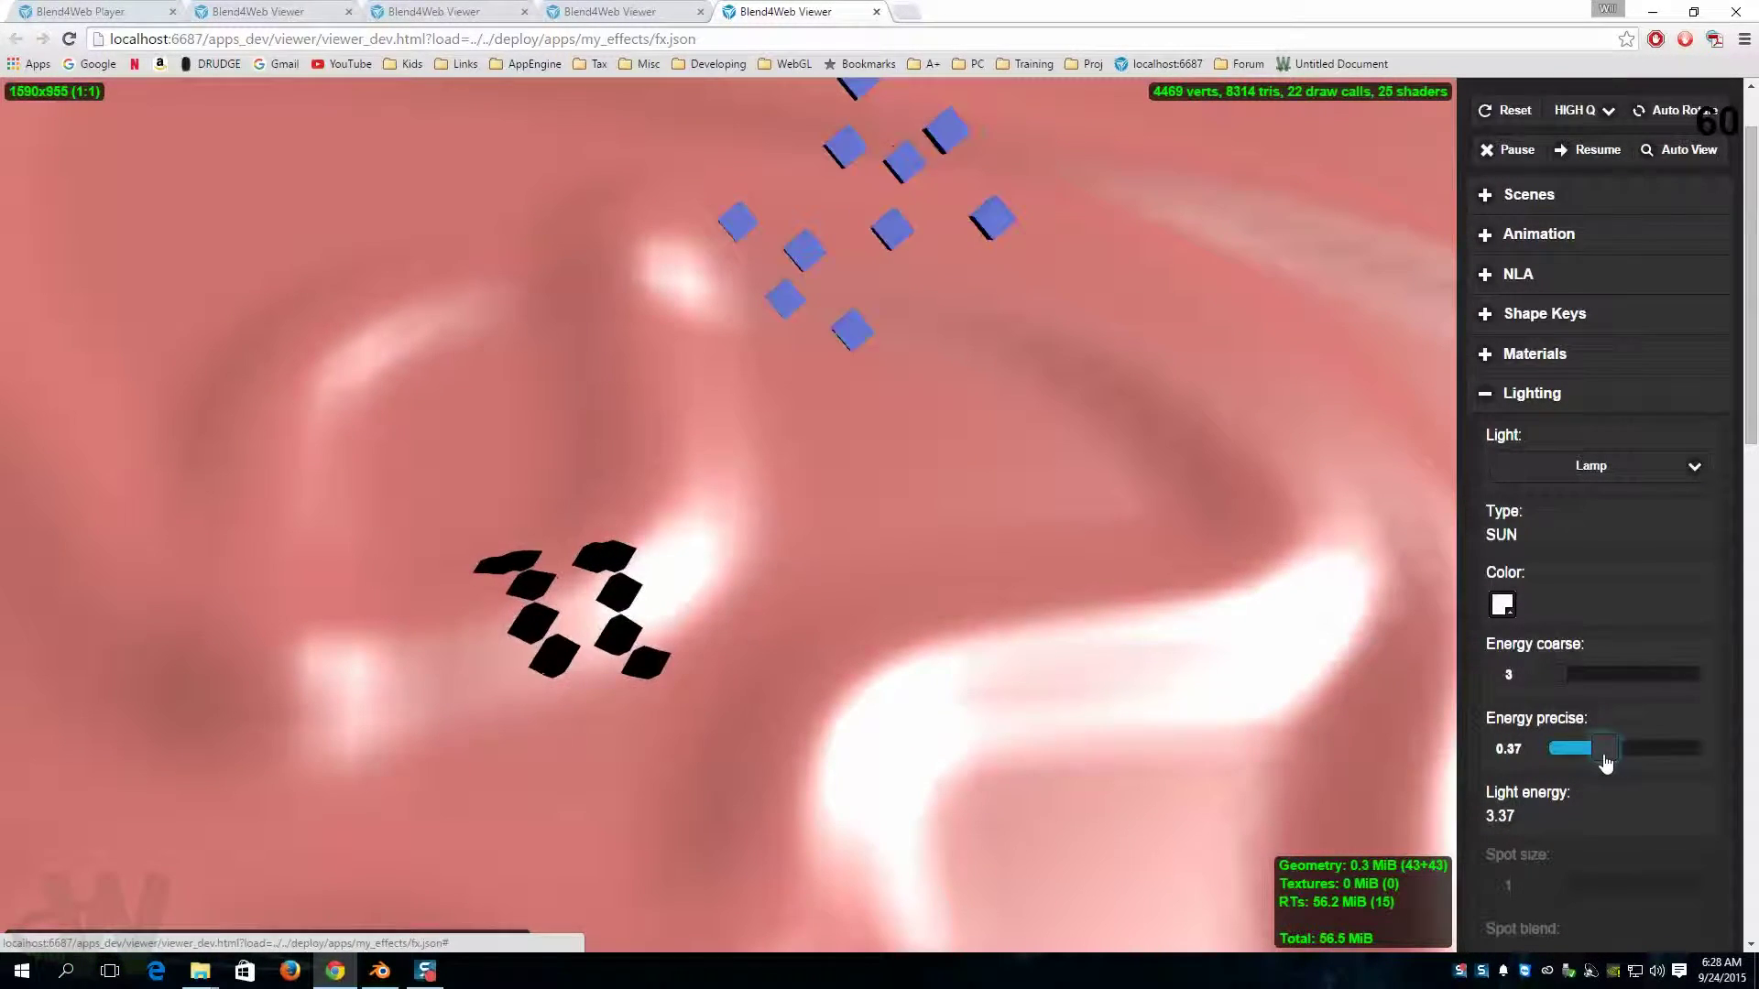
scroll(1247, 618, "down", 10)
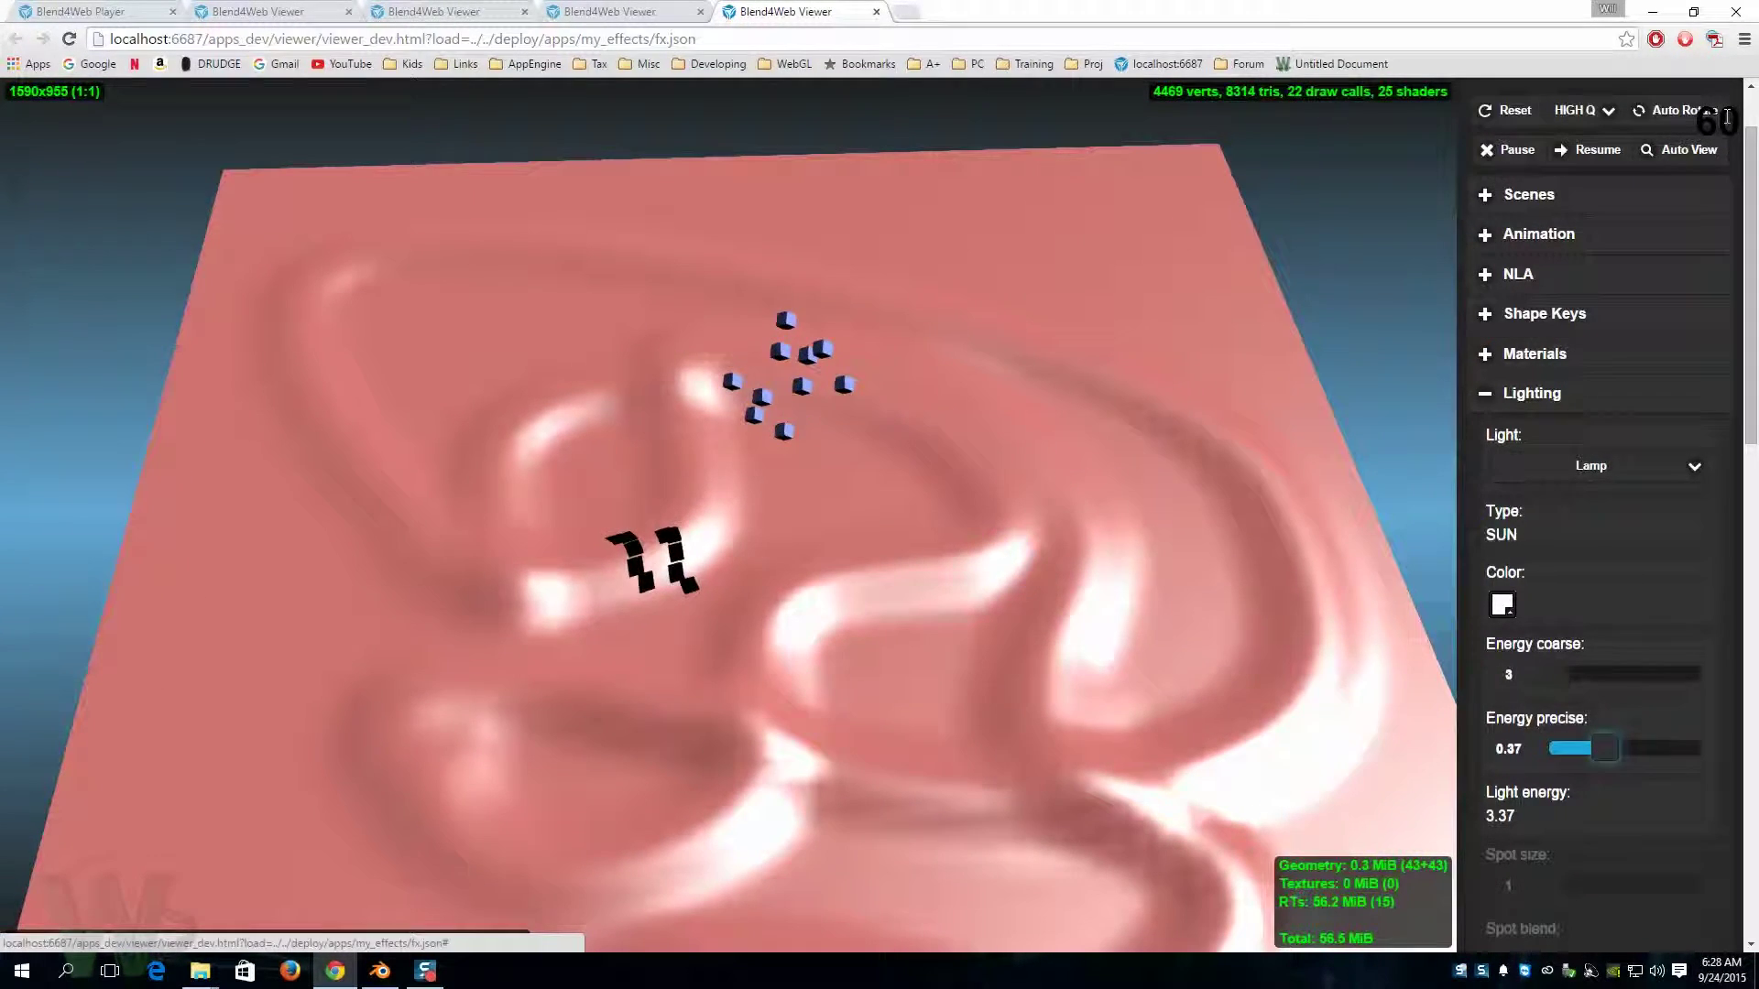
Resume the scene, check Shadows in Blender, and reload fx in a new viewer tab.
scroll(1321, 328, "down", 2)
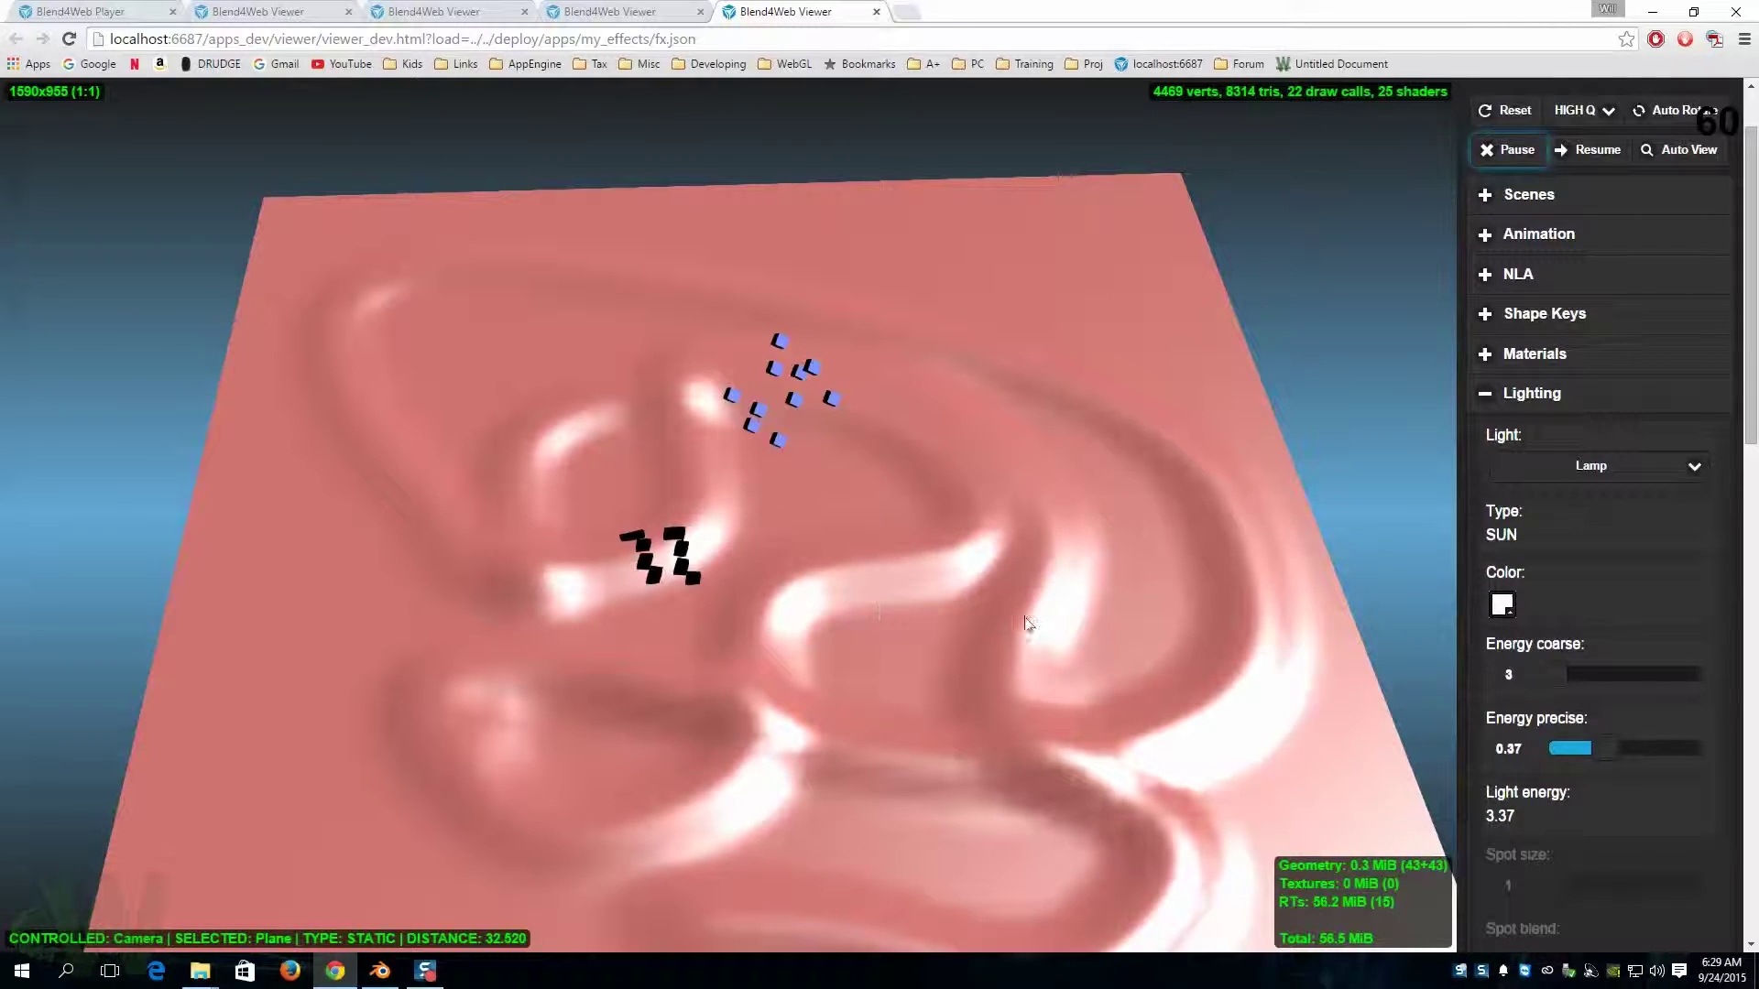
left_click(1589, 149)
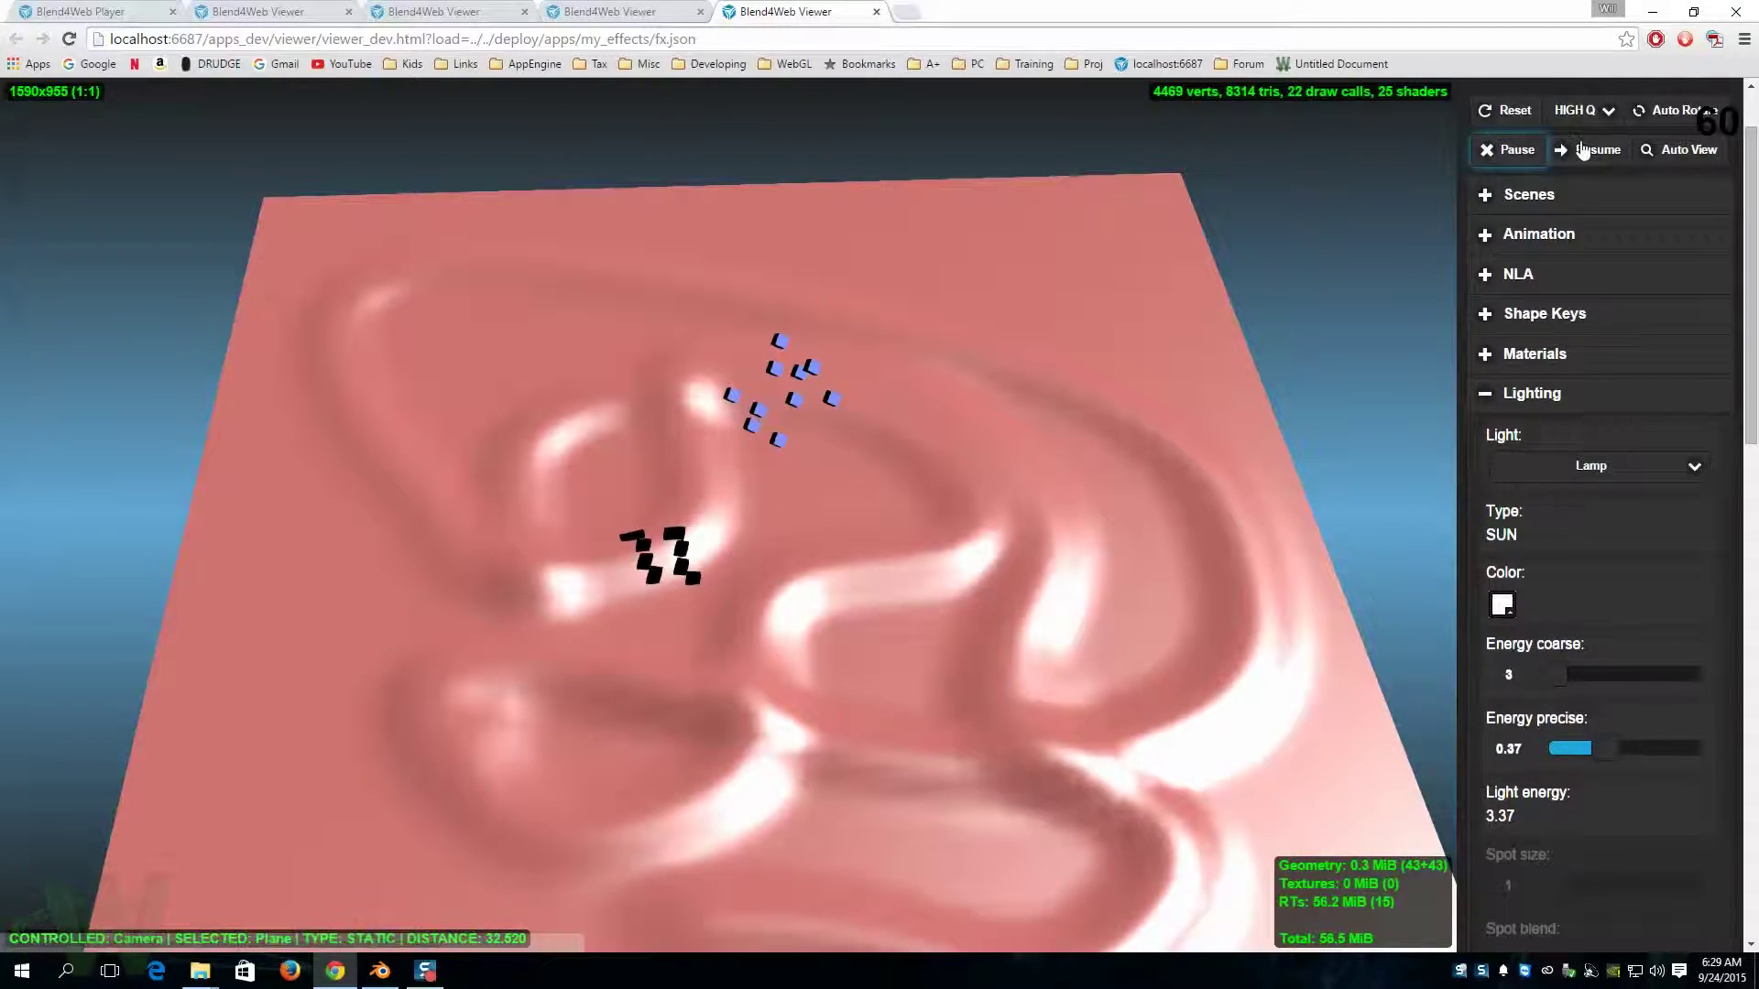
key("alt+Tab")
scroll(1536, 421, "down", 5)
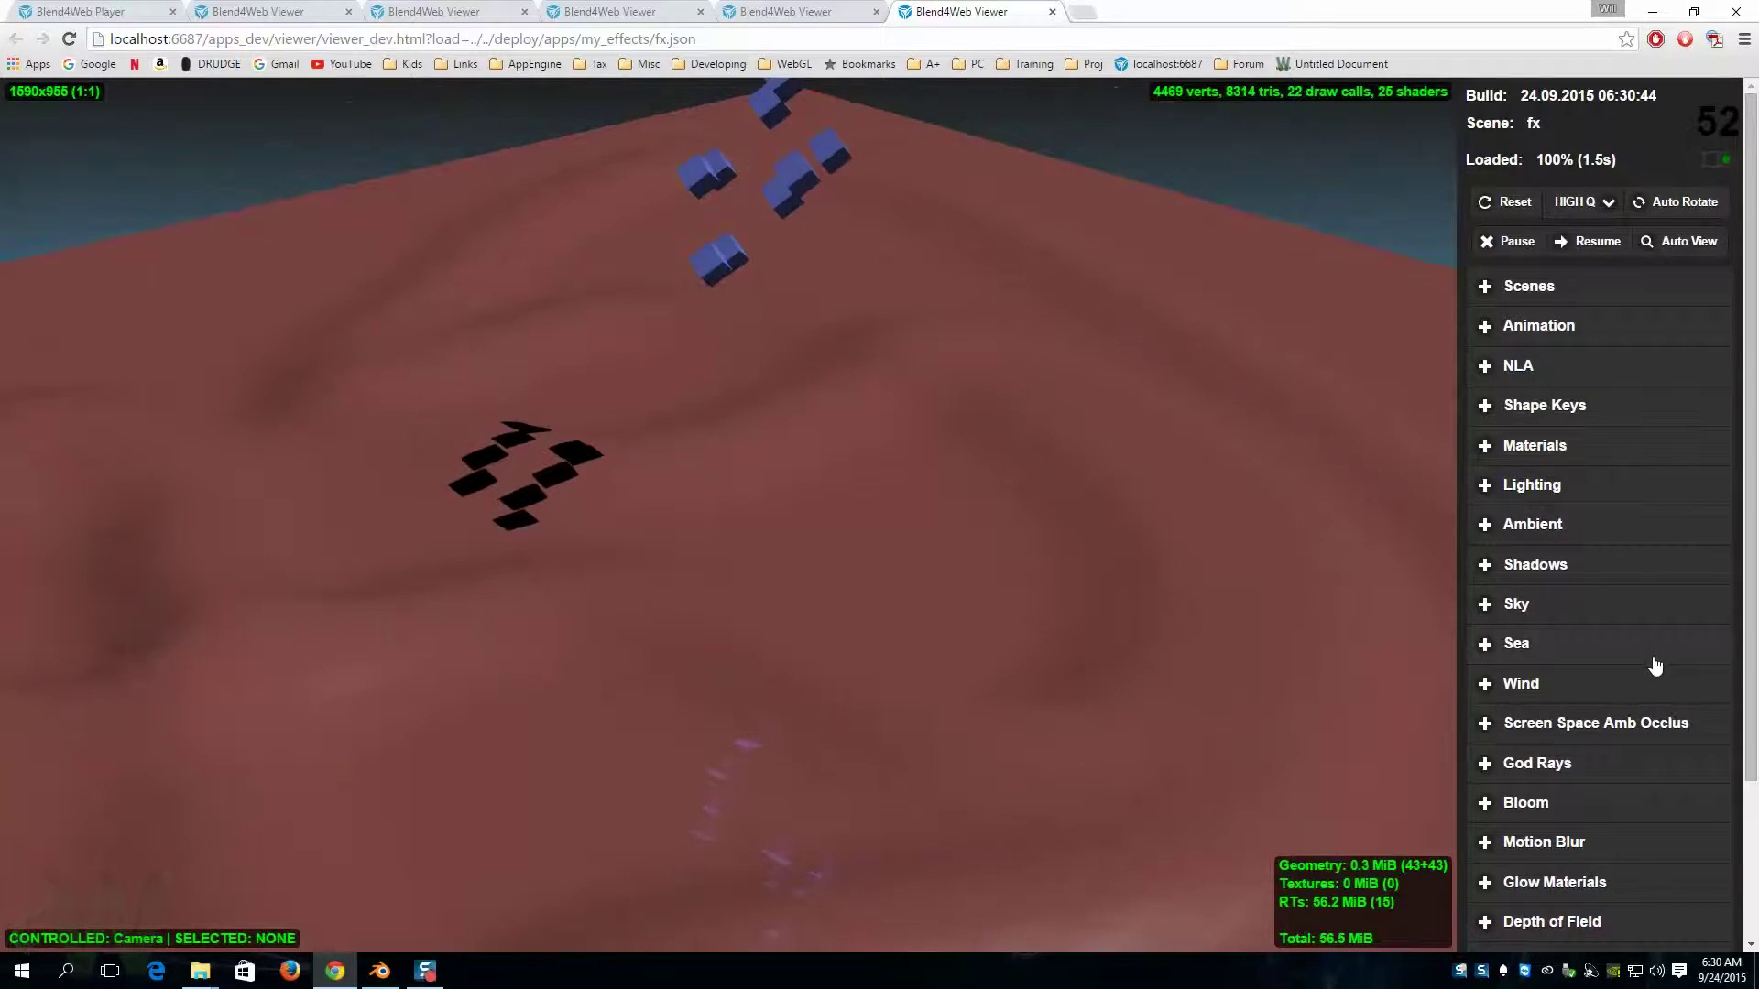
Enable anaglyph mode in the Stereo View settings.
scroll(1653, 669, "down", 2)
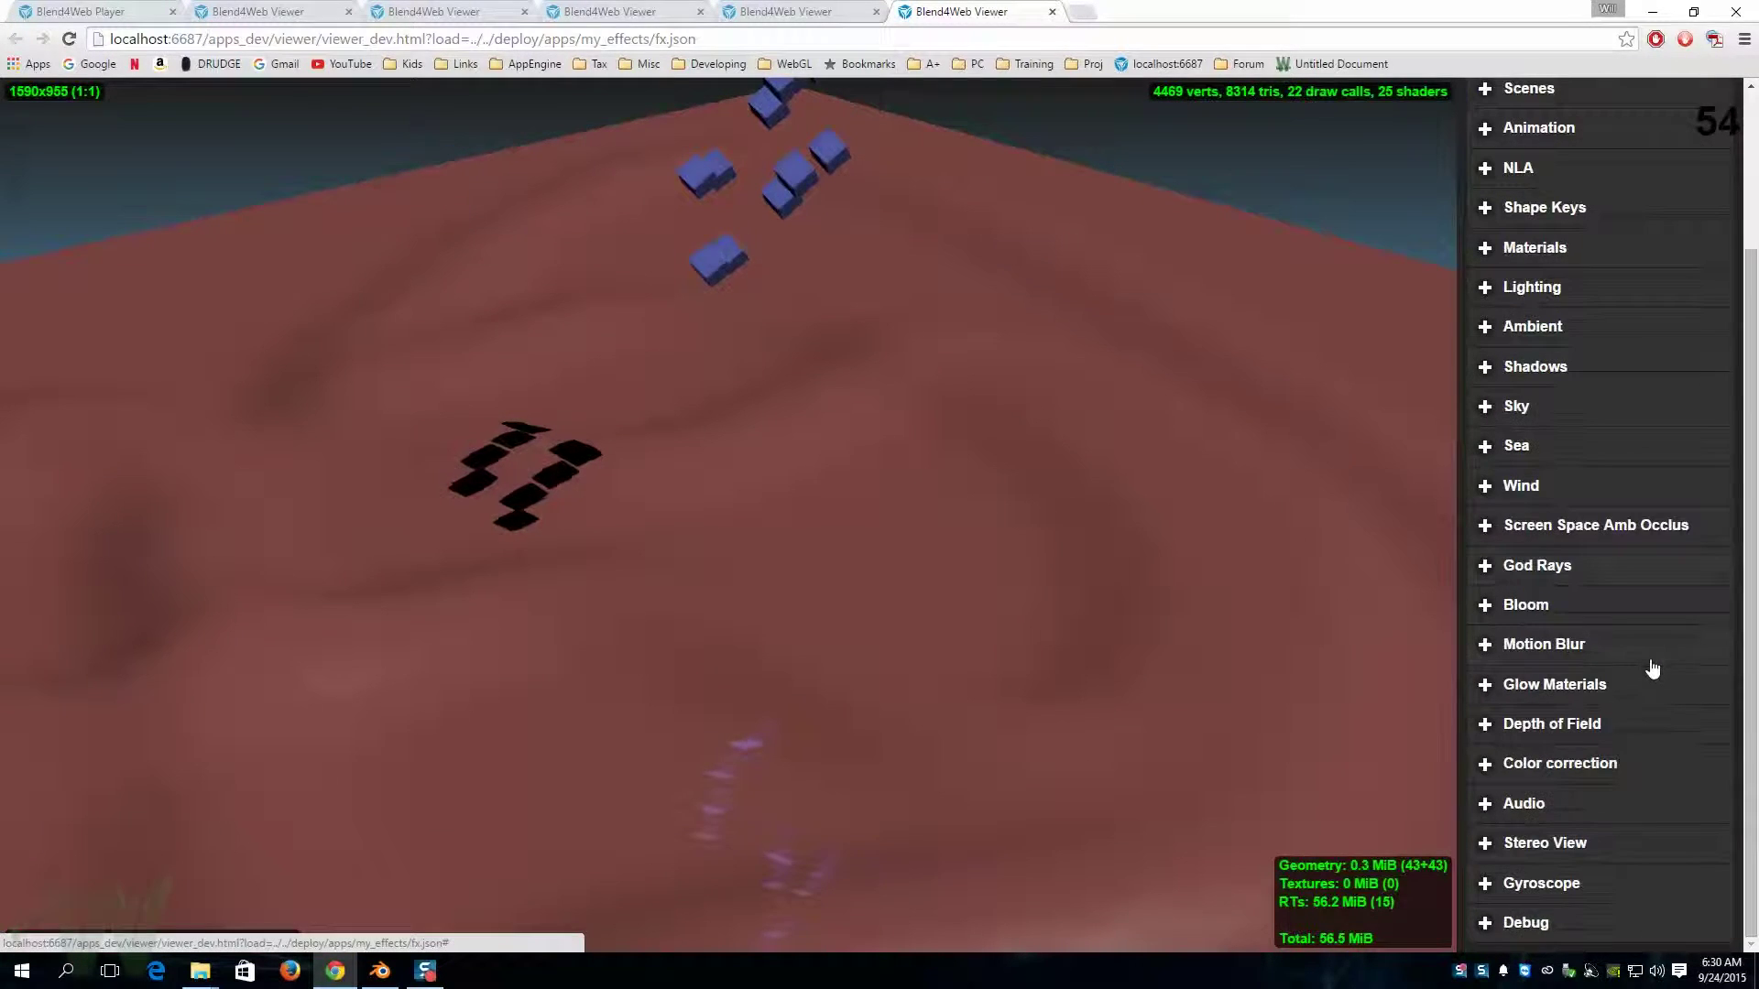
left_click(1489, 850)
scroll(1502, 829, "down", 2)
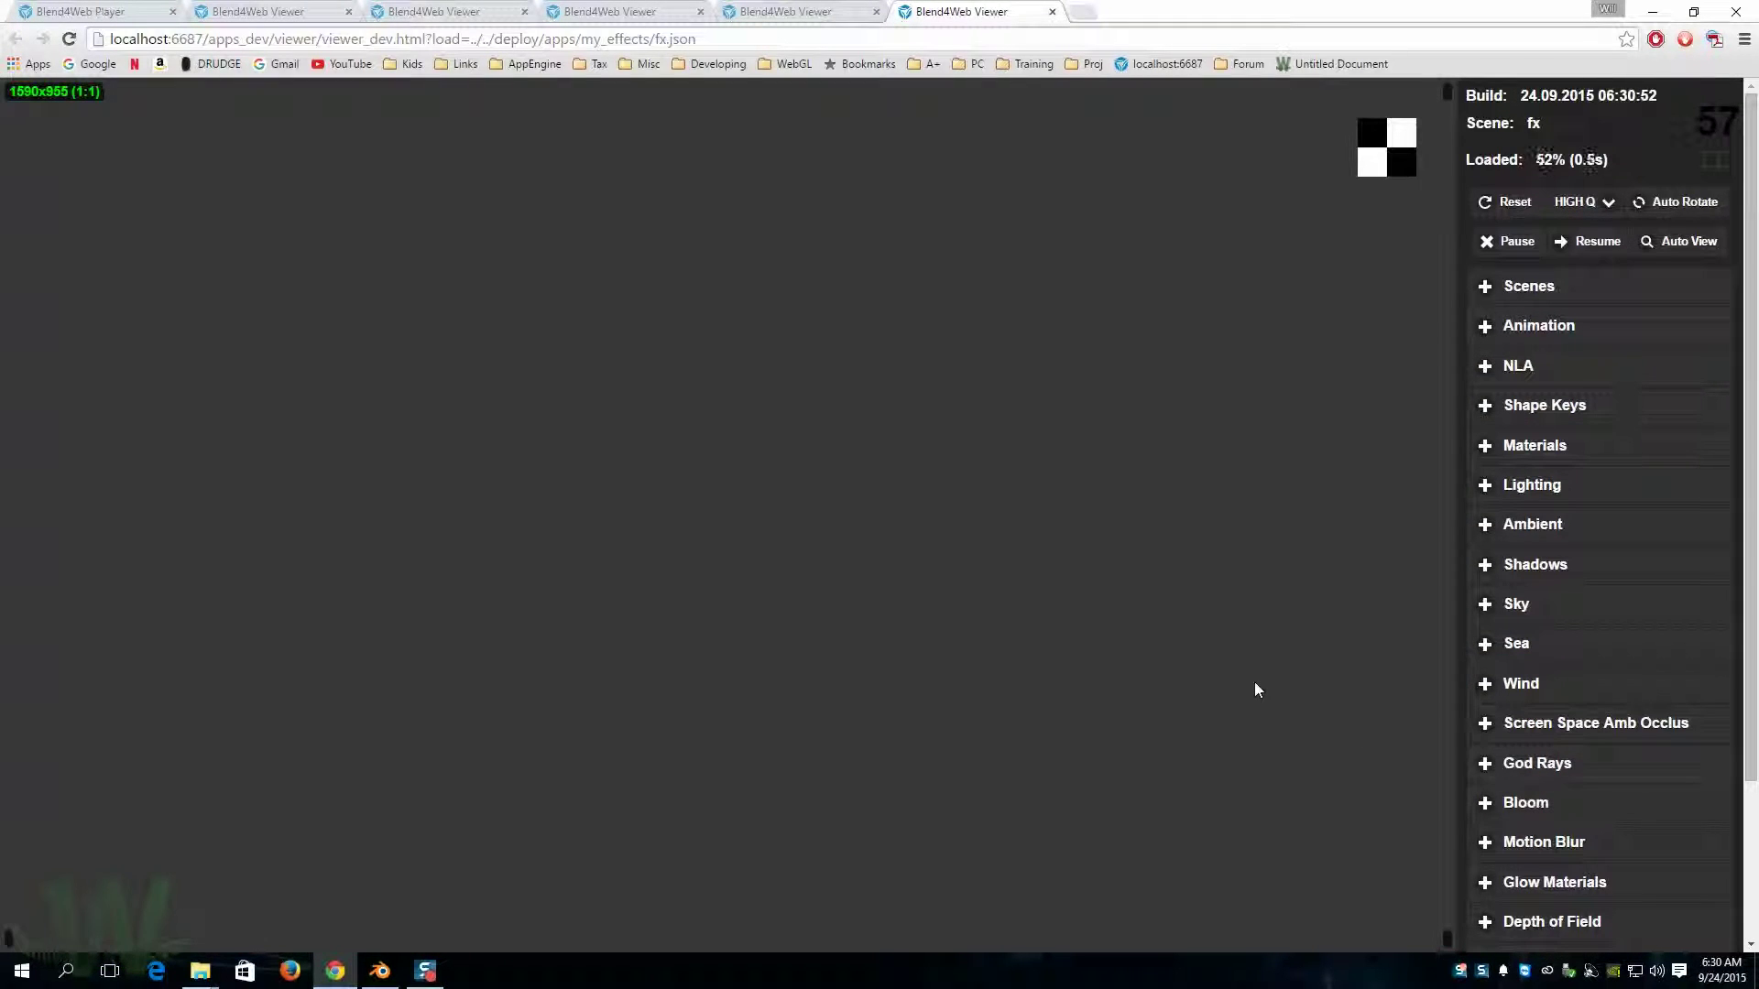
scroll(1024, 518, "down", 5)
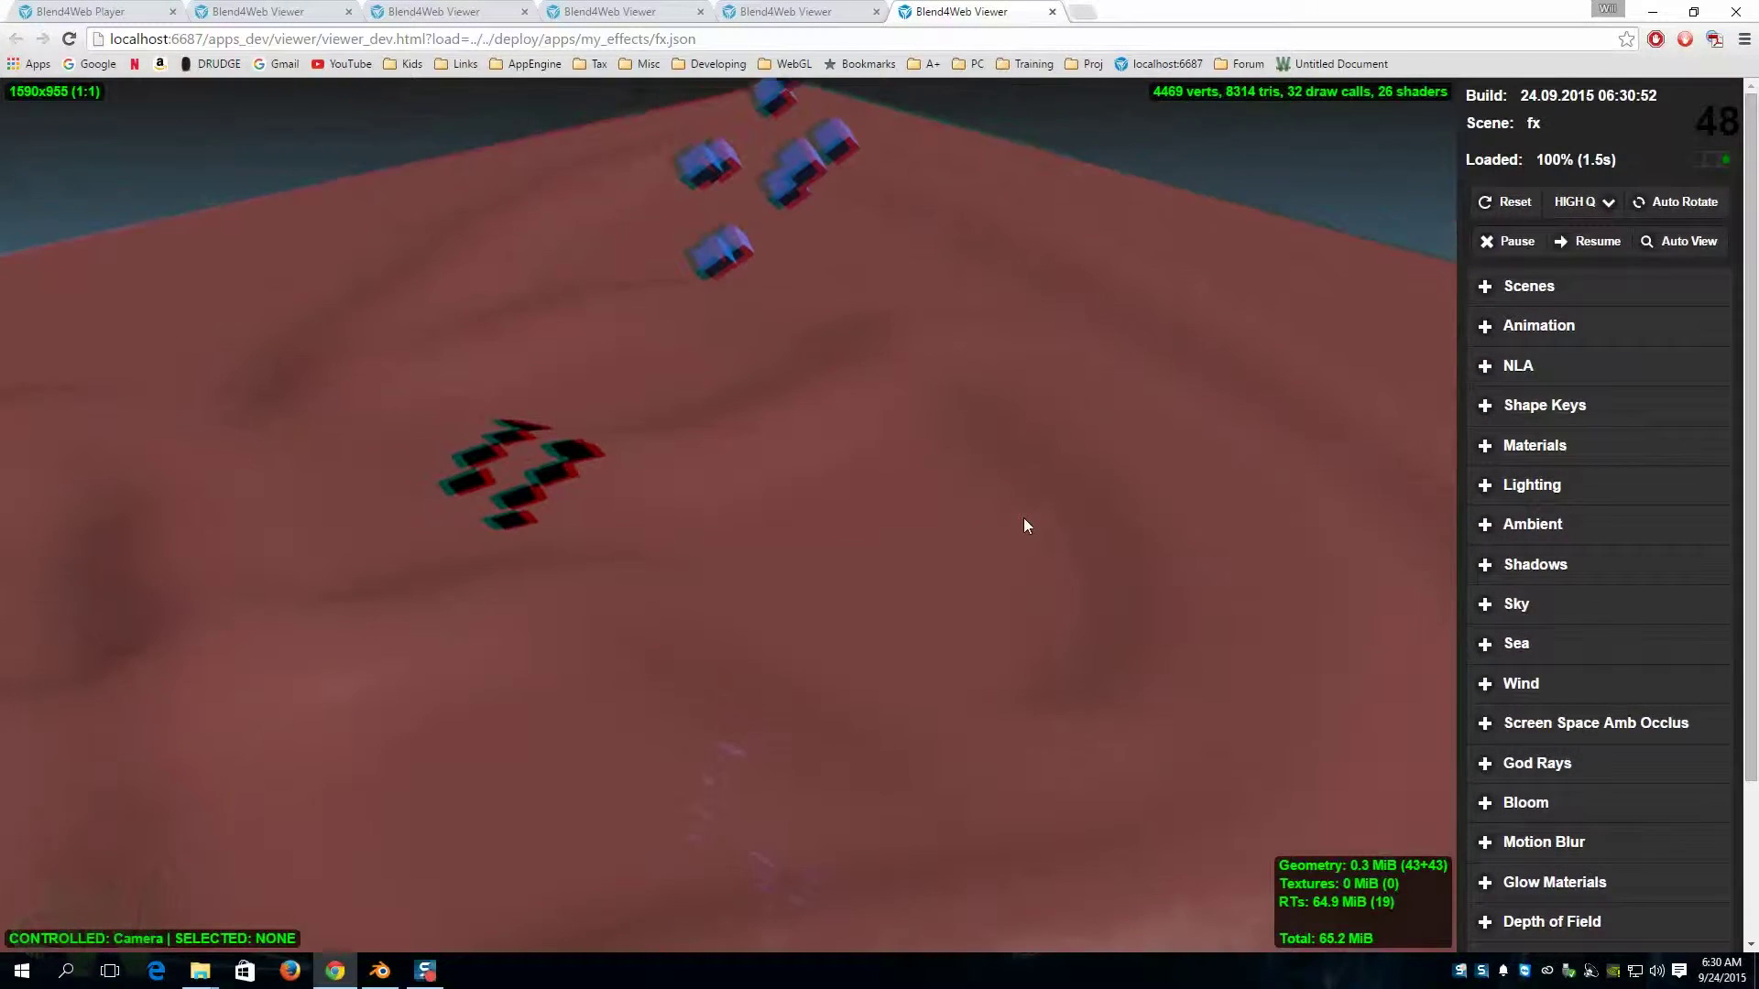
Orbit and zoom around the plane to inspect the red-cyan fringes on cubes and shadows.
left_click_drag(870, 471, 1135, 549)
left_click_drag(818, 547, 711, 483)
scroll(824, 479, "up", 3)
mouse_move(898, 417)
left_mouse_down()
mouse_move(954, 381)
mouse_move(745, 404)
mouse_move(644, 459)
mouse_move(667, 522)
mouse_move(702, 520)
mouse_move(581, 484)
mouse_move(489, 491)
mouse_move(1050, 530)
mouse_move(613, 527)
mouse_move(840, 514)
mouse_move(797, 534)
mouse_move(803, 503)
left_mouse_up()
scroll(667, 522, "down", 3)
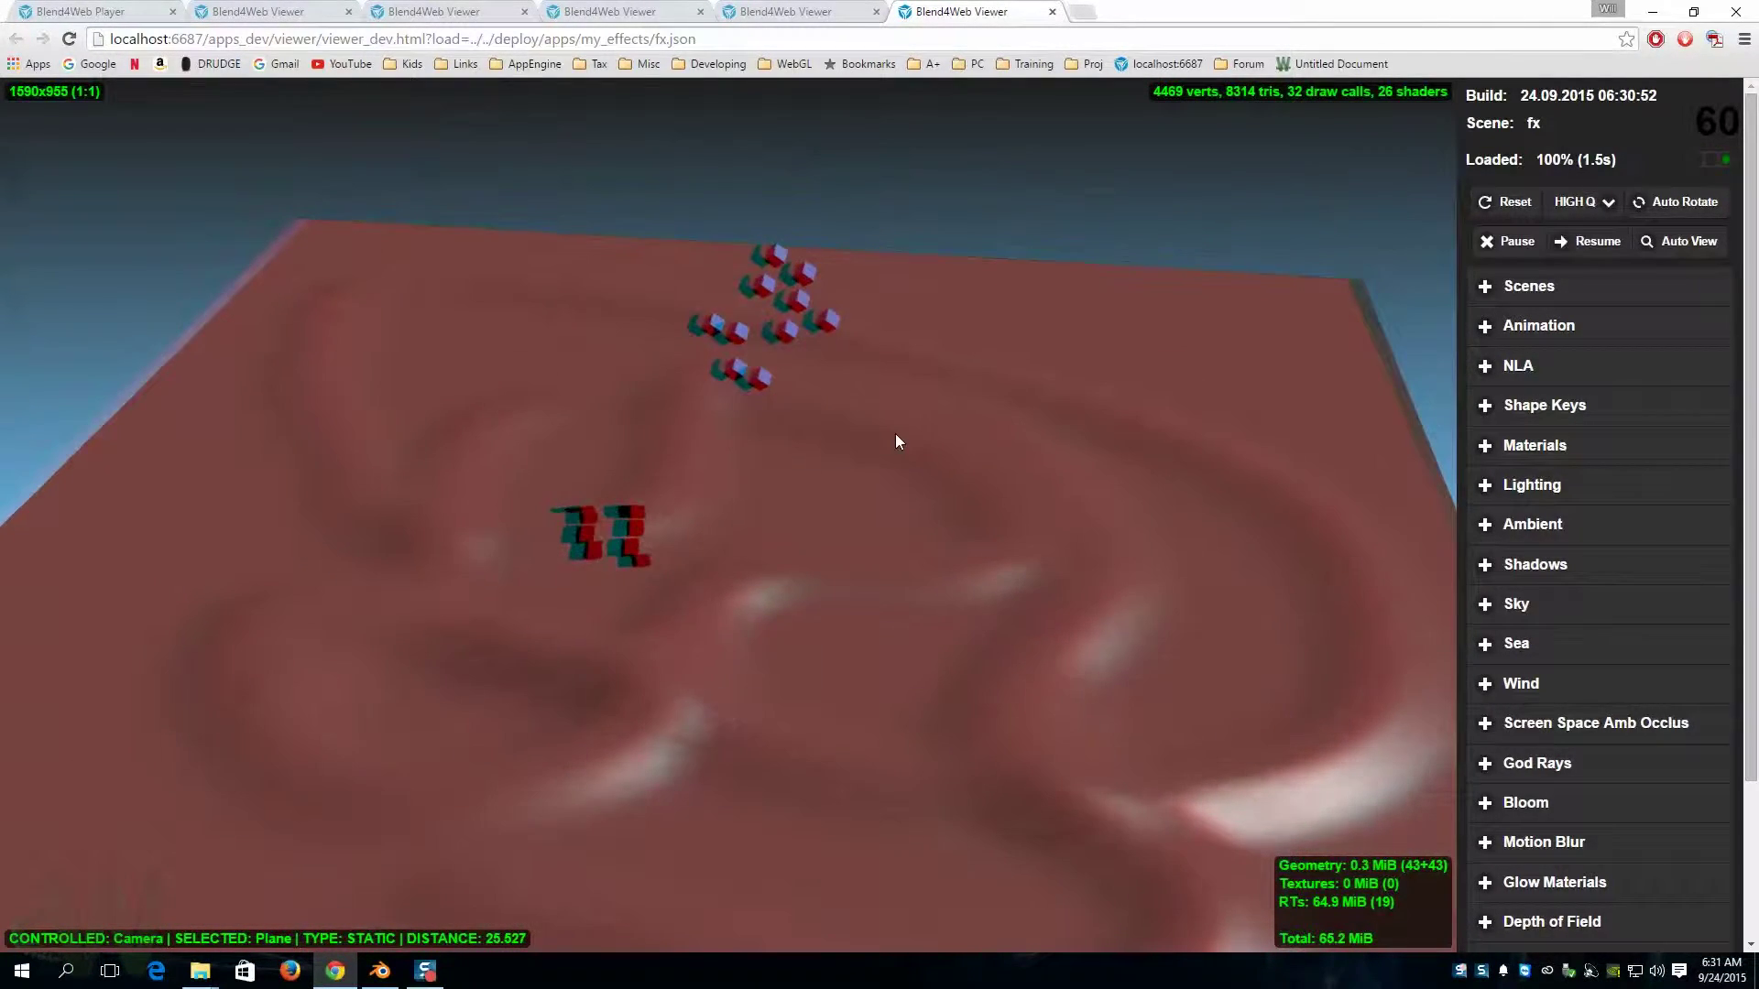
mouse_move(895, 439)
left_mouse_down()
mouse_move(825, 440)
mouse_move(1080, 628)
mouse_move(848, 558)
mouse_move(1064, 498)
mouse_move(796, 563)
mouse_move(880, 476)
mouse_move(809, 471)
mouse_move(471, 546)
mouse_move(897, 448)
mouse_move(536, 495)
left_mouse_up()
scroll(841, 484, "up", 5)
left_click_drag(805, 585, 695, 483)
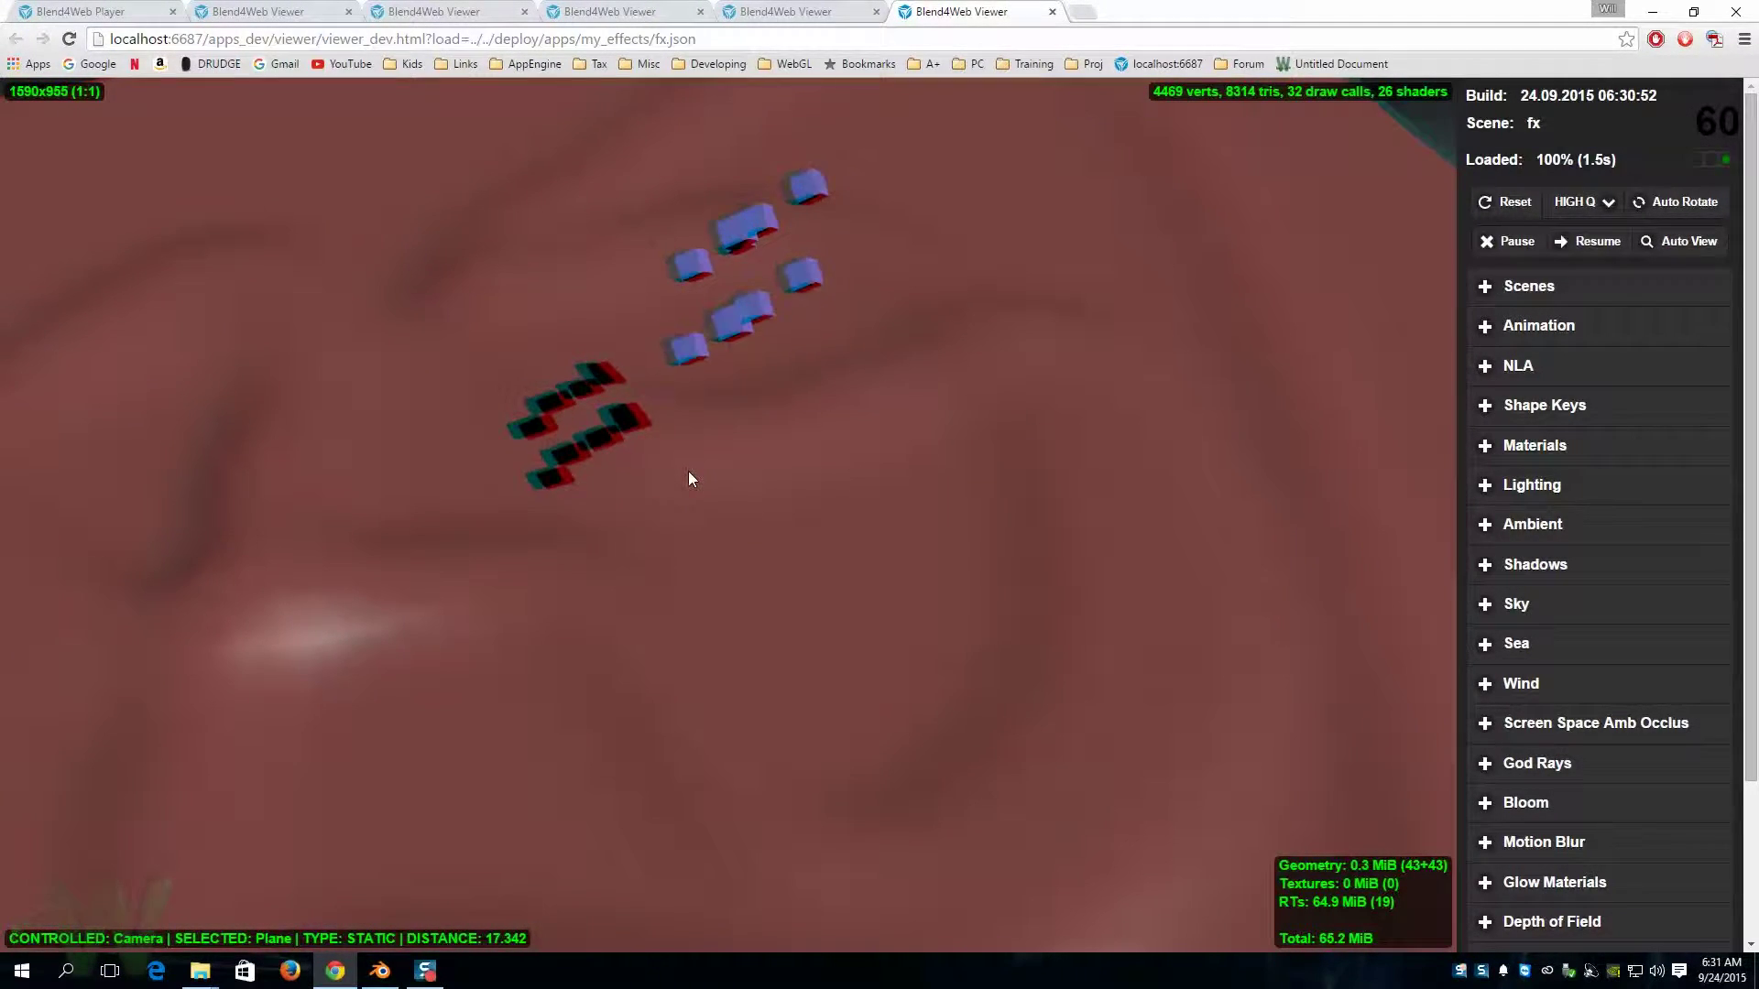
left_click_drag(941, 478, 589, 410)
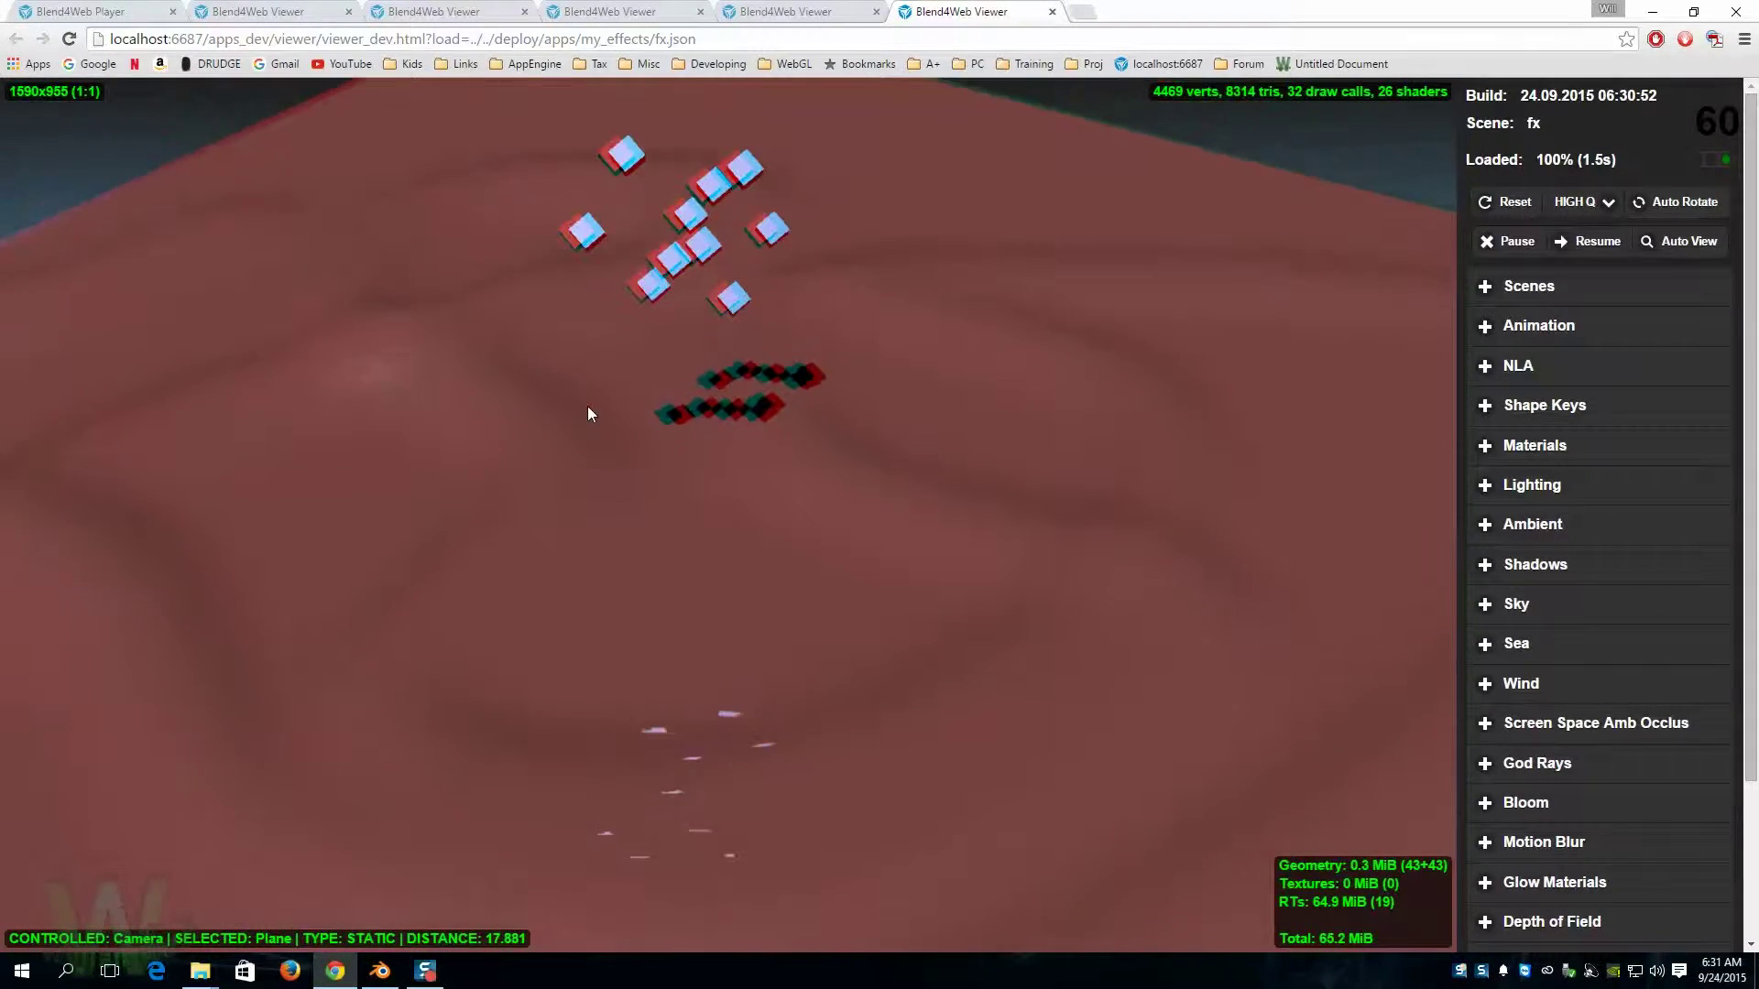
left_click_drag(768, 305, 838, 514)
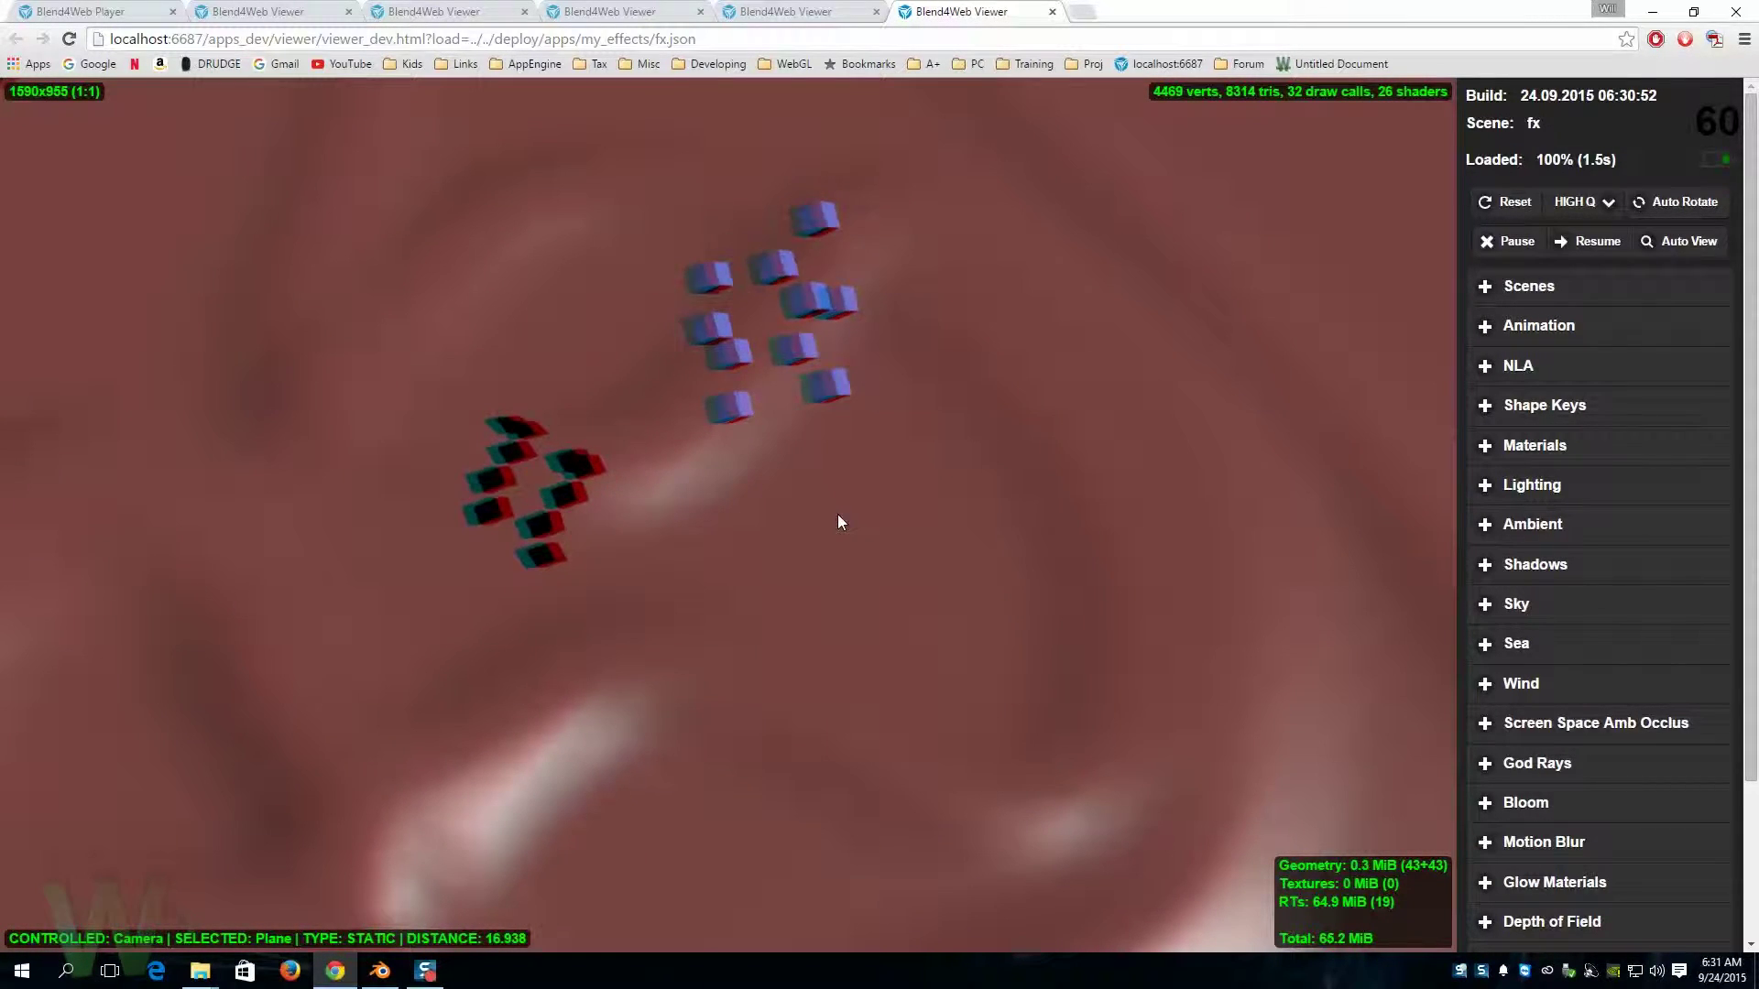
left_click_drag(768, 507, 629, 325)
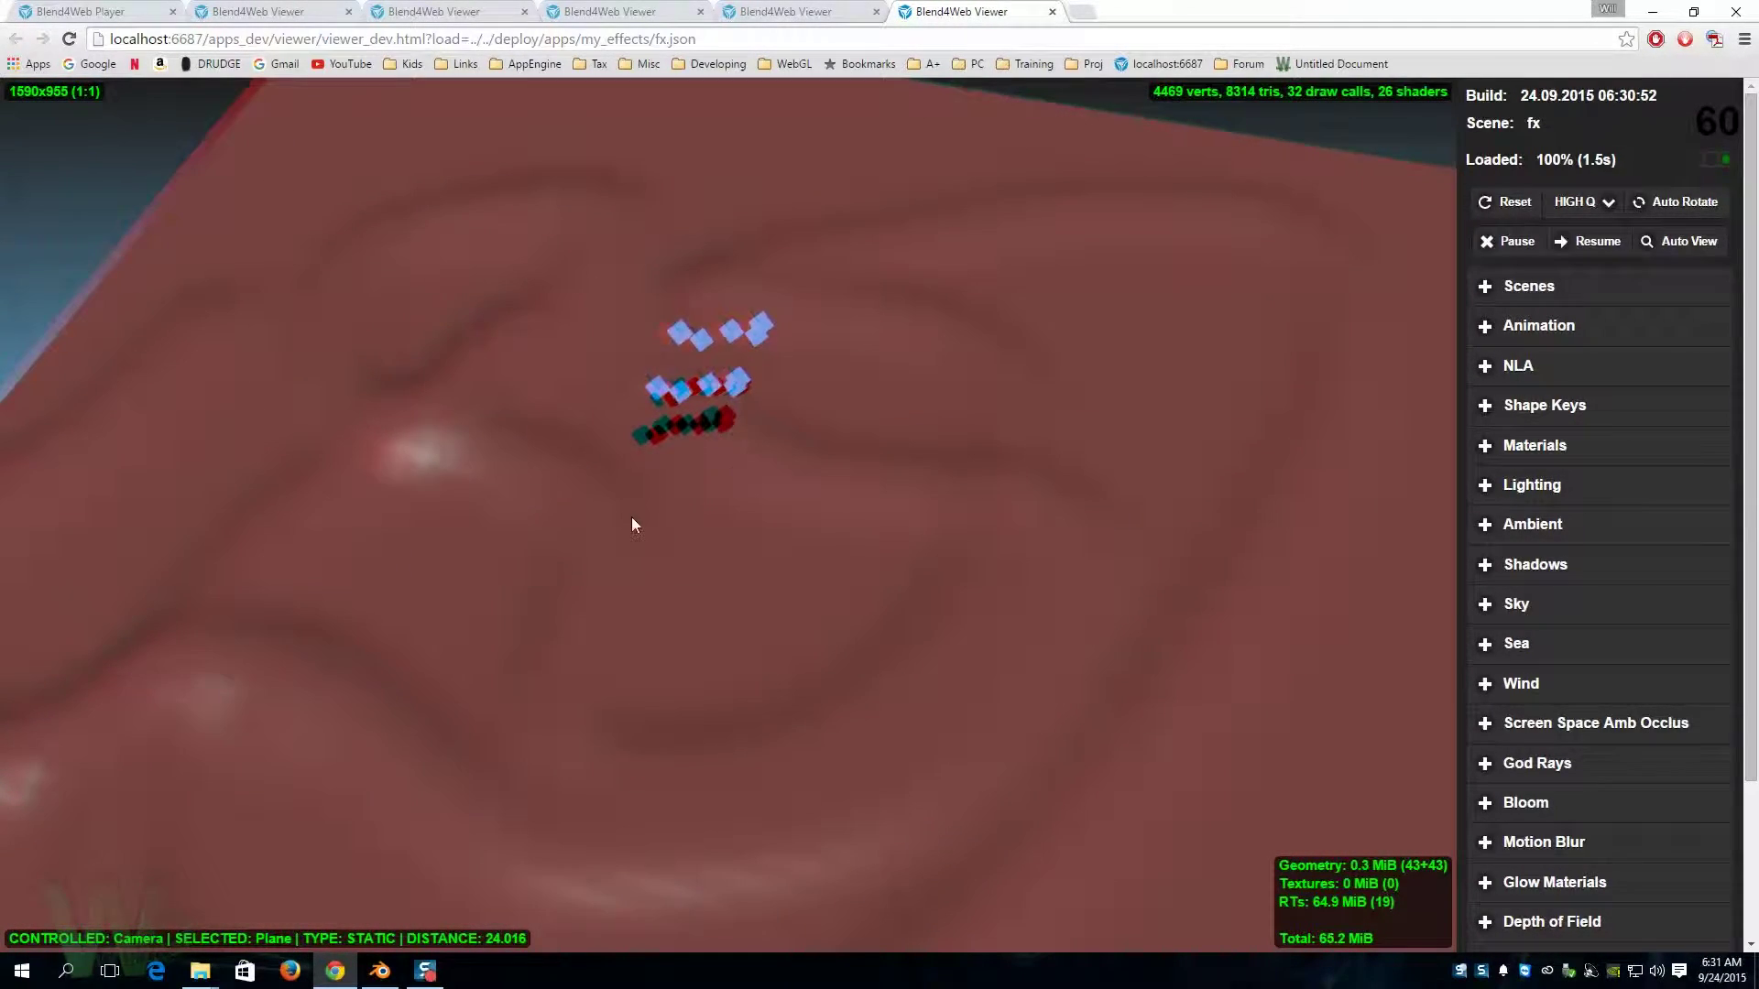